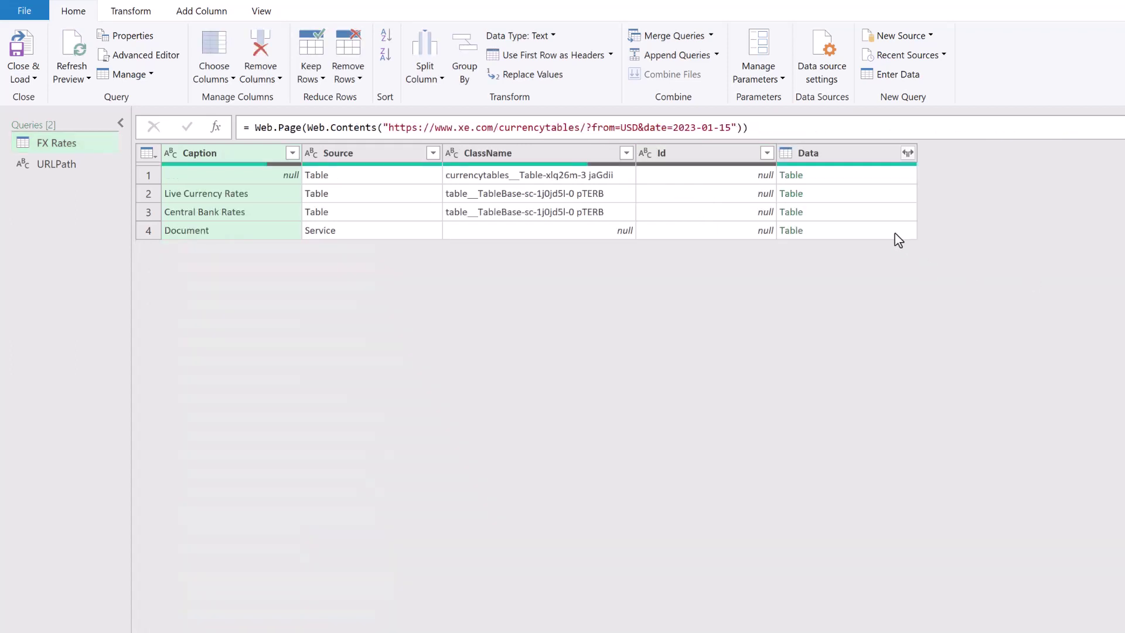
Step: Select the hard-coded 2023-01-15 xe.com URL in the FX Rates Source formula
{"action": "left_click", "coordinate": [421, 128]}
{"action": "left_click_drag", "start_coordinate": [390, 128], "coordinate": [731, 128]}
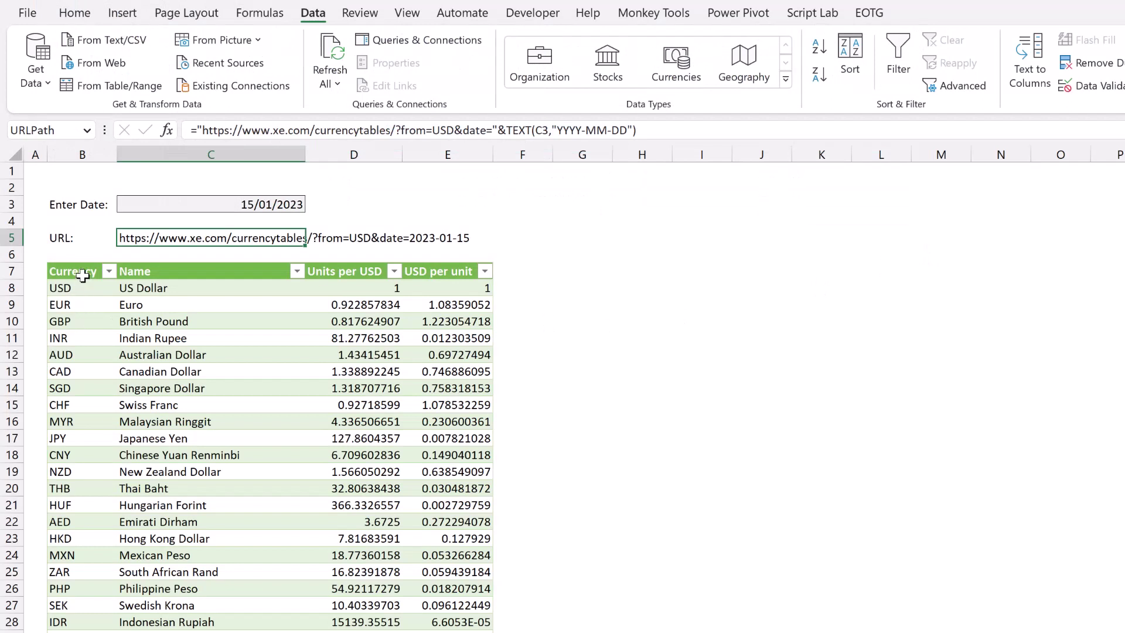
{"action": "left_click", "coordinate": [83, 269]}
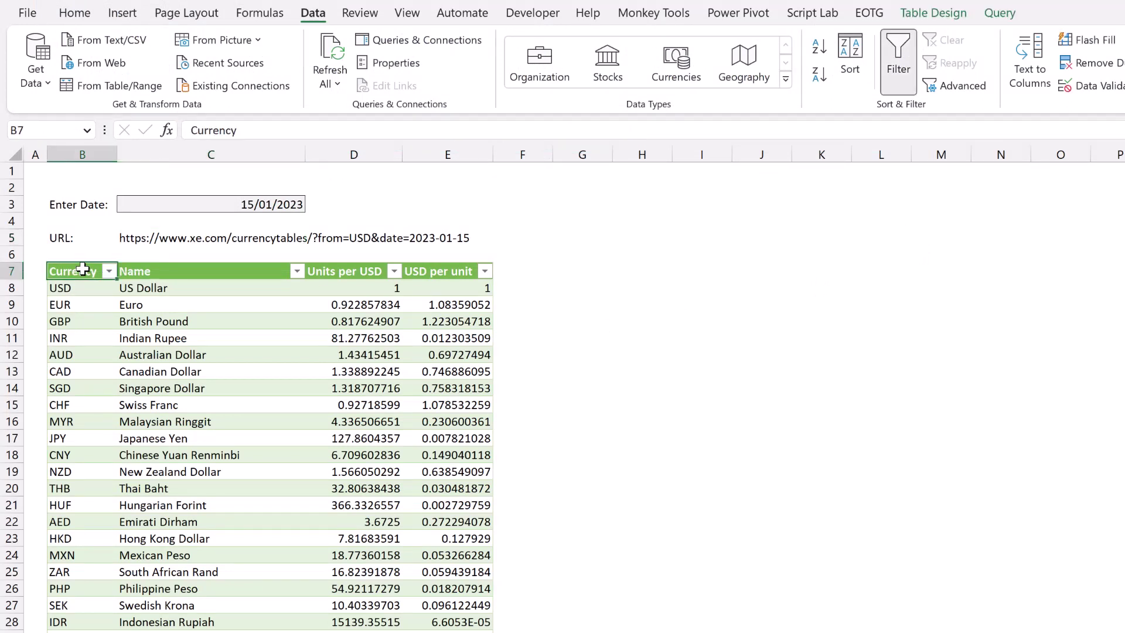
{"action": "left_click", "coordinate": [209, 206]}
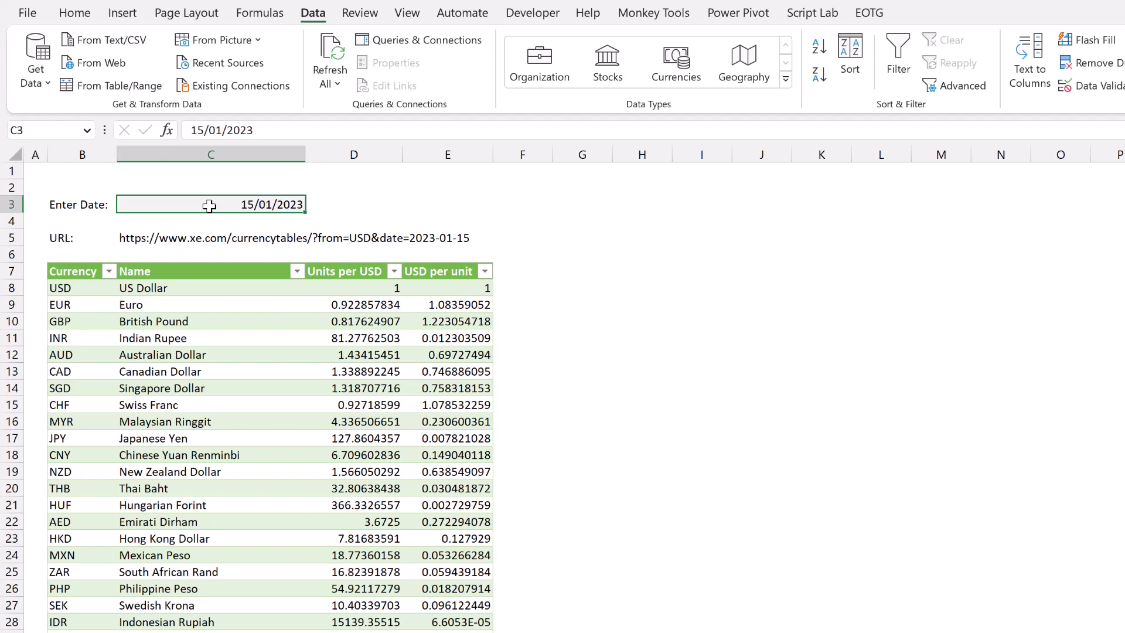
{"action": "left_click", "coordinate": [161, 238]}
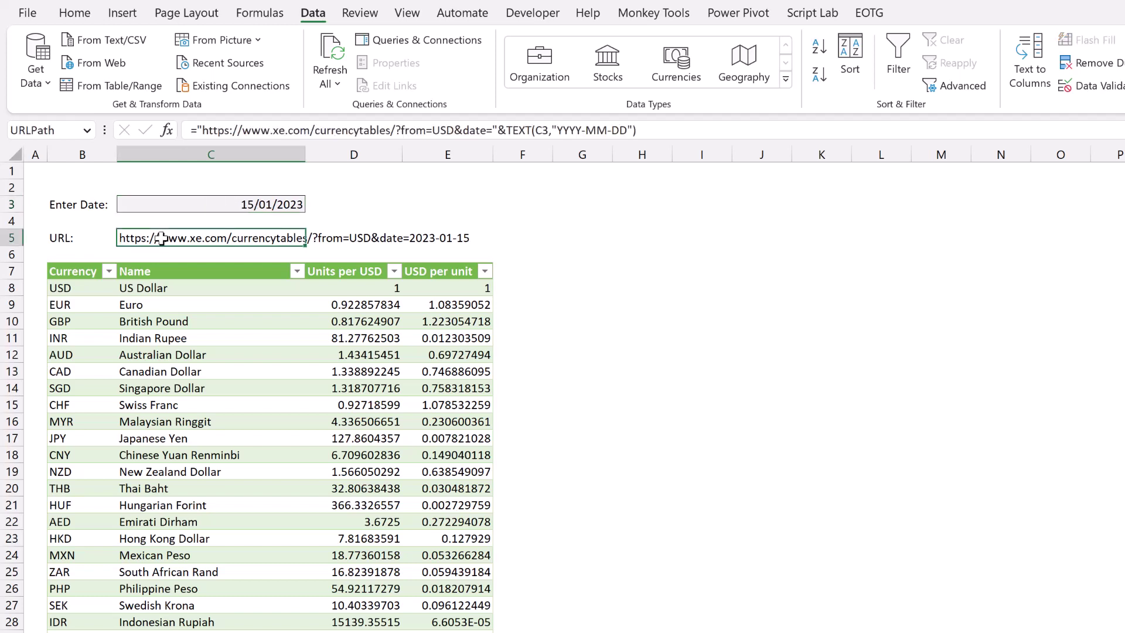
{"action": "left_click_drag", "start_coordinate": [202, 130], "coordinate": [490, 186]}
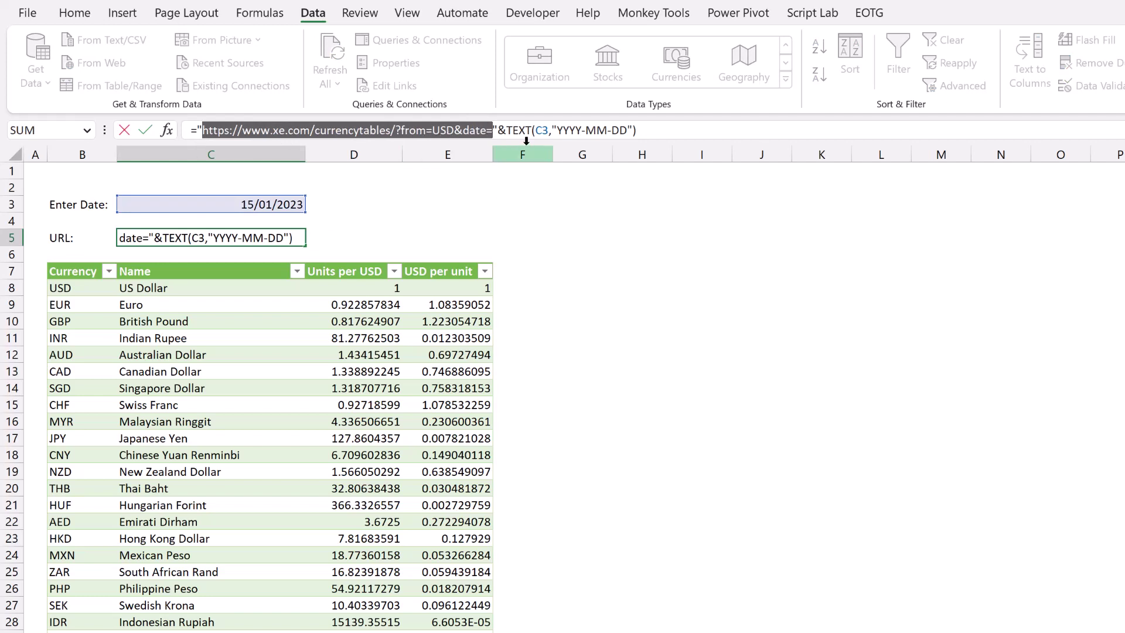
{"action": "left_click_drag", "start_coordinate": [494, 130], "coordinate": [638, 131]}
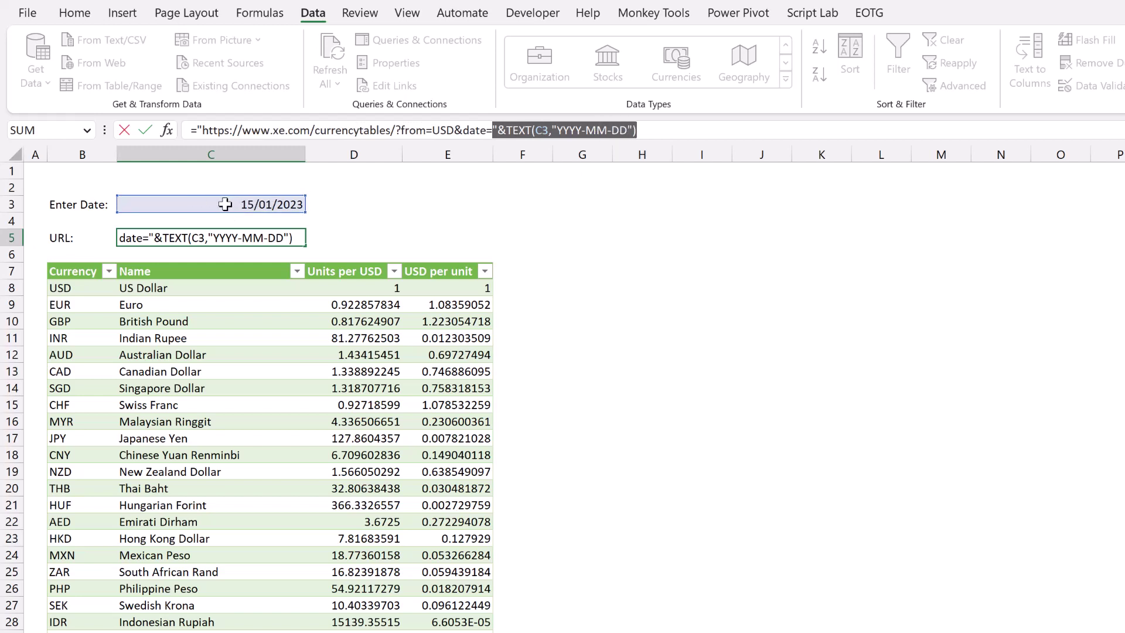
{"action": "key", "text": "Escape"}
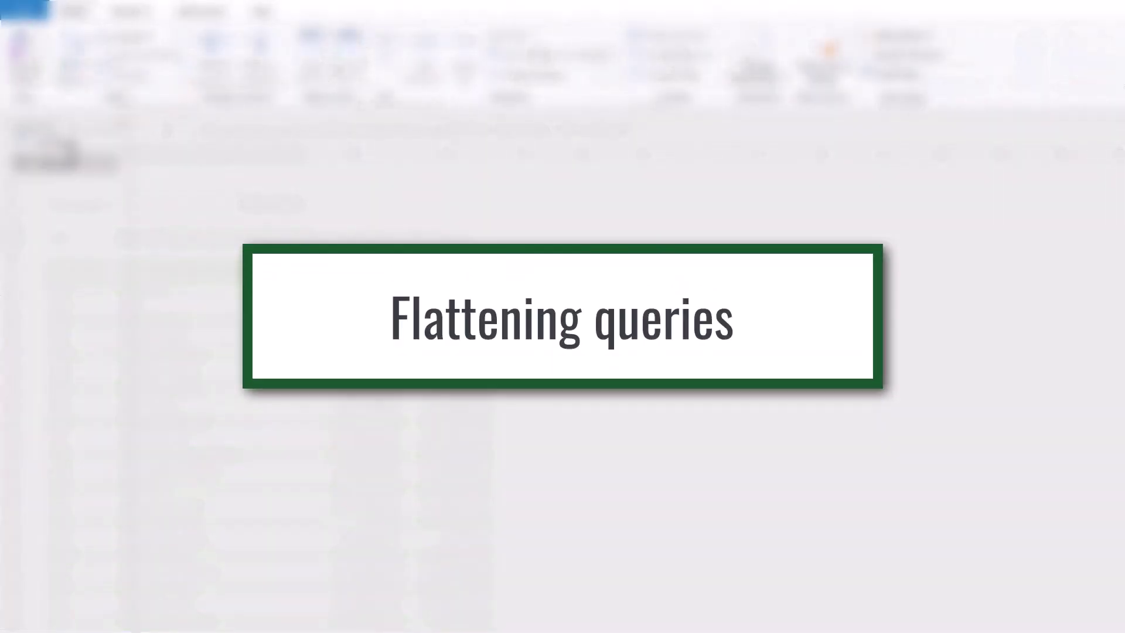
Step: Drill down the URLPath query's URL cell to plain xe.com URL text, then return to FX Rates
{"action": "left_click", "coordinate": [71, 163]}
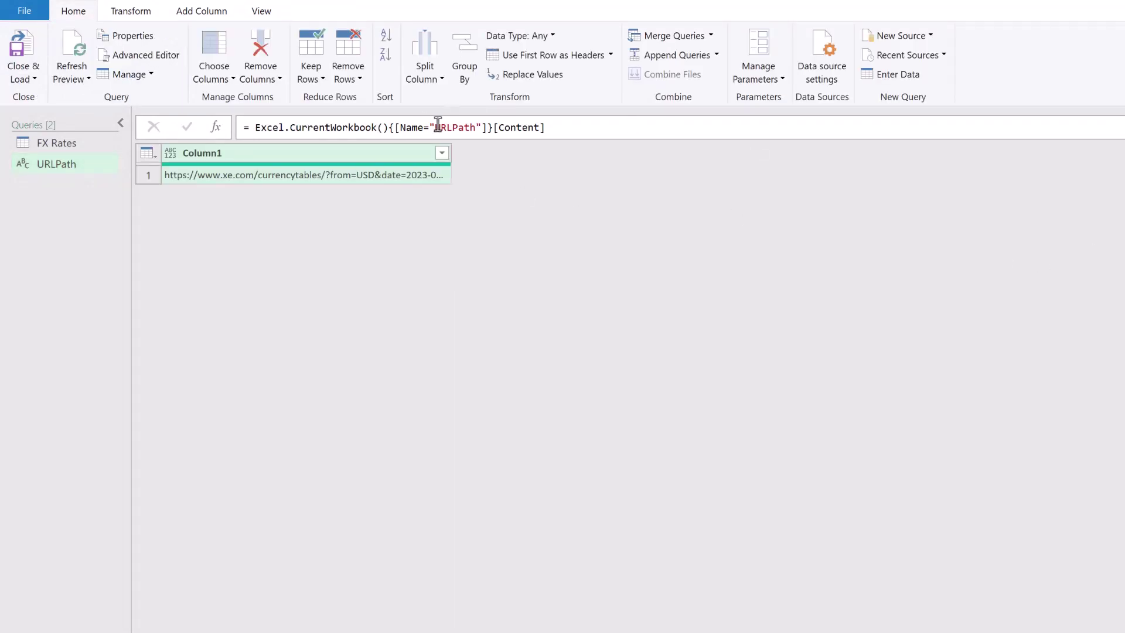
{"action": "left_click_drag", "start_coordinate": [435, 127], "coordinate": [476, 127]}
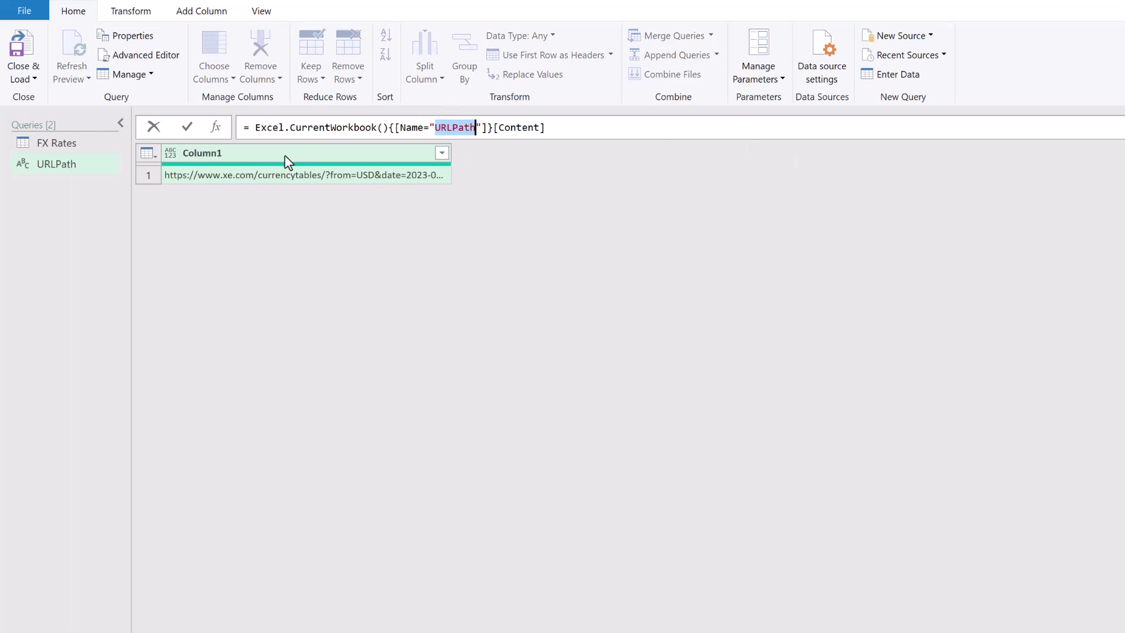
{"action": "right_click", "coordinate": [398, 175]}
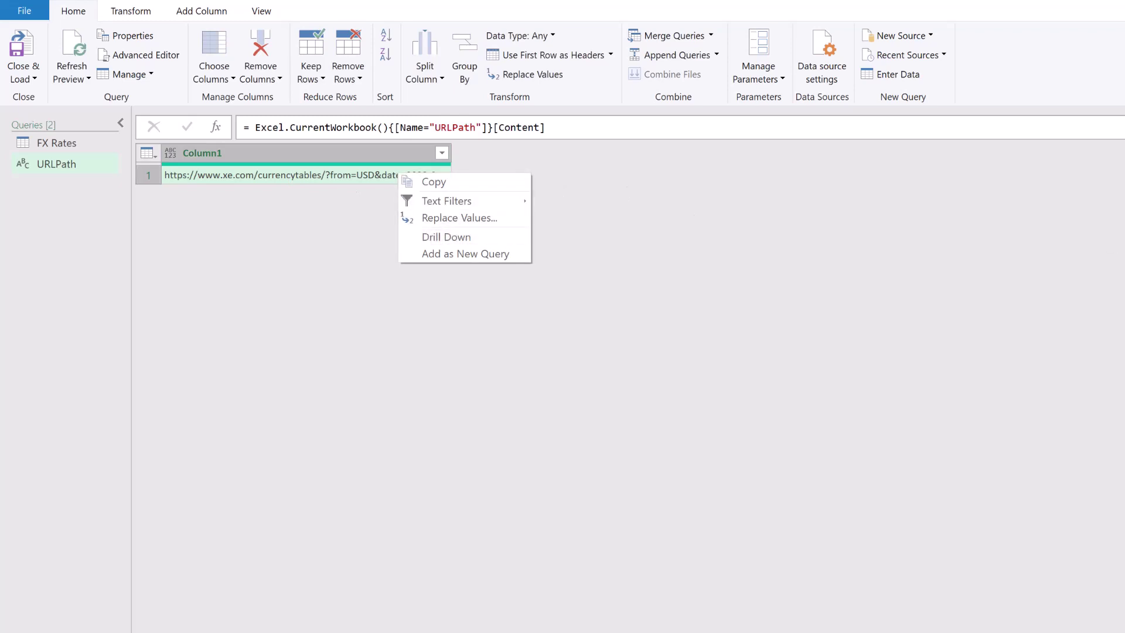
{"action": "left_click", "coordinate": [446, 237]}
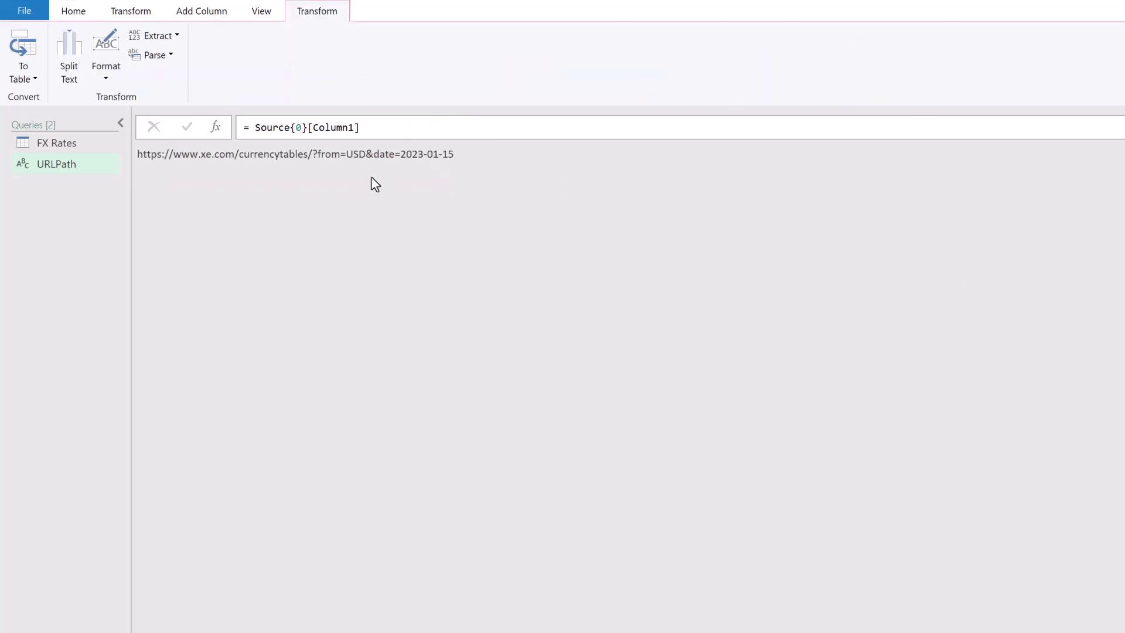
{"action": "left_click_drag", "start_coordinate": [473, 151], "coordinate": [137, 155]}
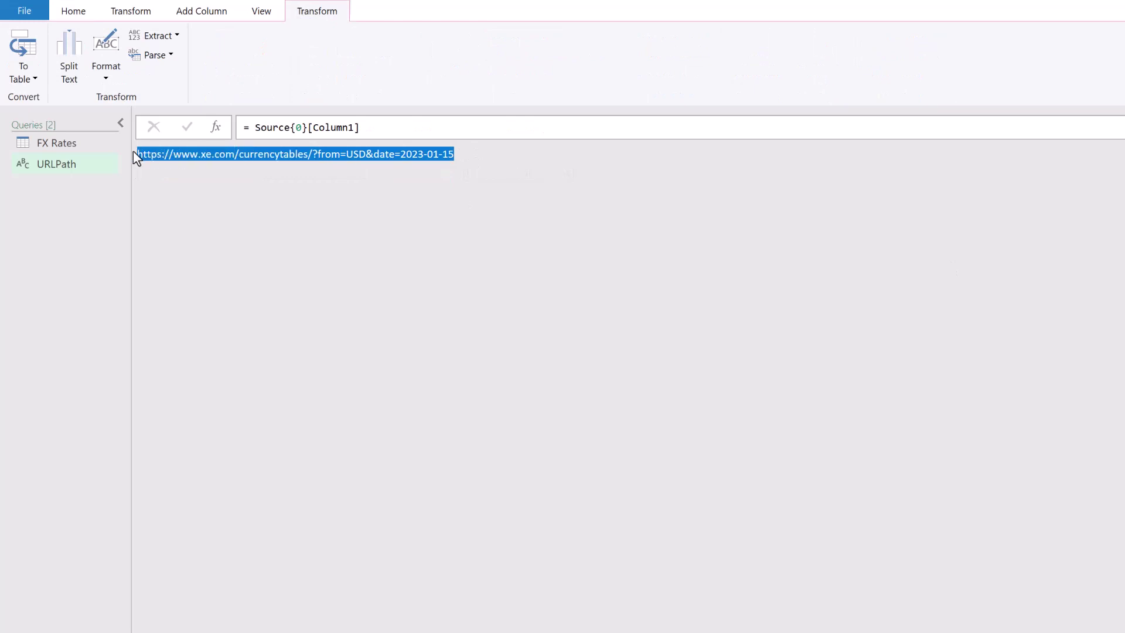
{"action": "left_click", "coordinate": [62, 143]}
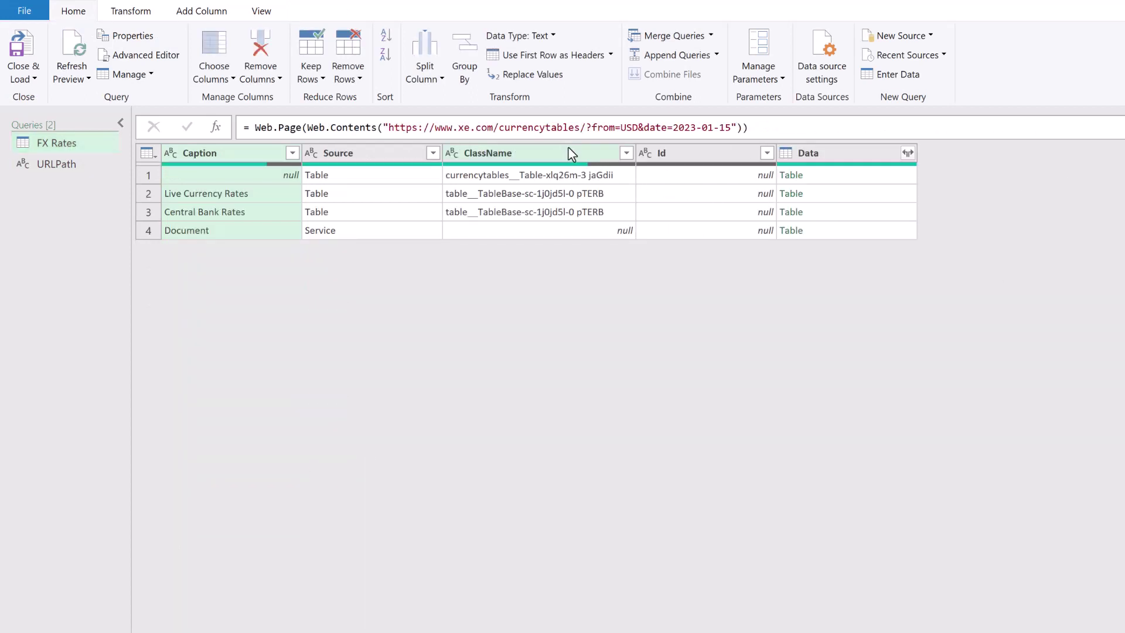
Step: Replace the quoted URL in FX Rates' Source with URLPath and review Query Dependencies
{"action": "left_click_drag", "start_coordinate": [384, 127], "coordinate": [732, 127]}
{"action": "key", "text": "BackSpace"}
{"action": "type", "text": "UR"}
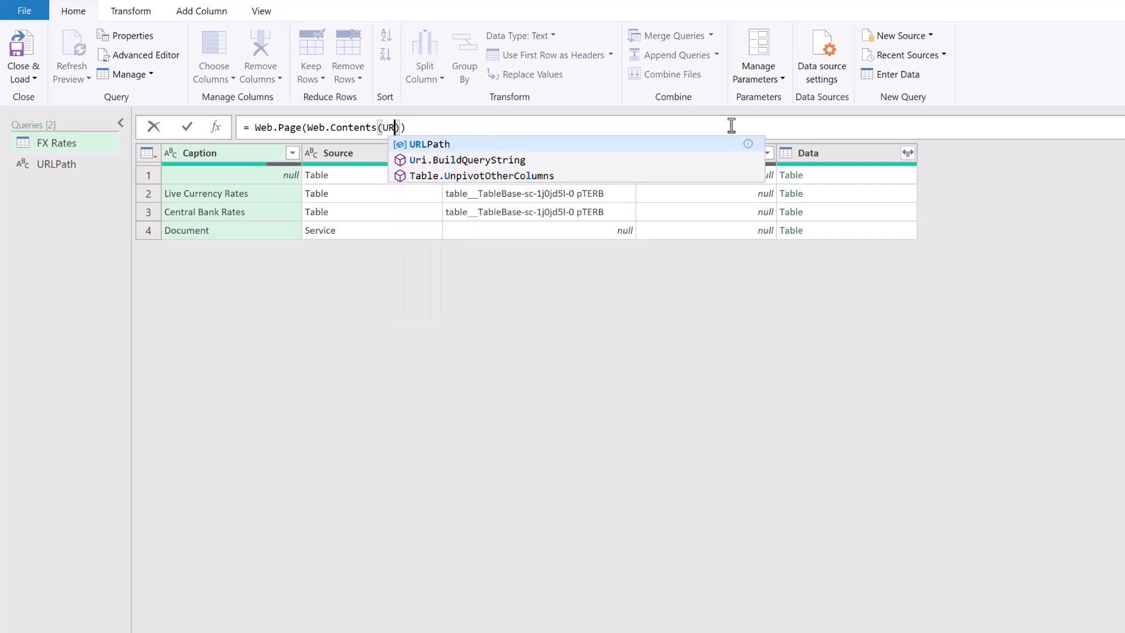
{"action": "type", "text": "LPath"}
{"action": "key", "text": "Return"}
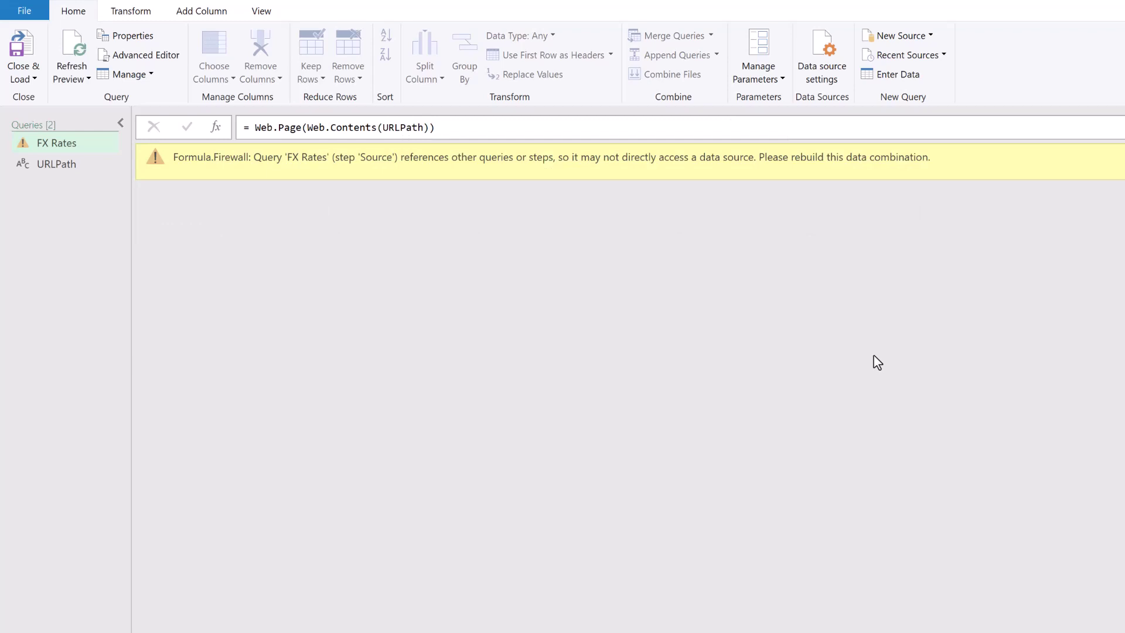
{"action": "left_click", "coordinate": [267, 13]}
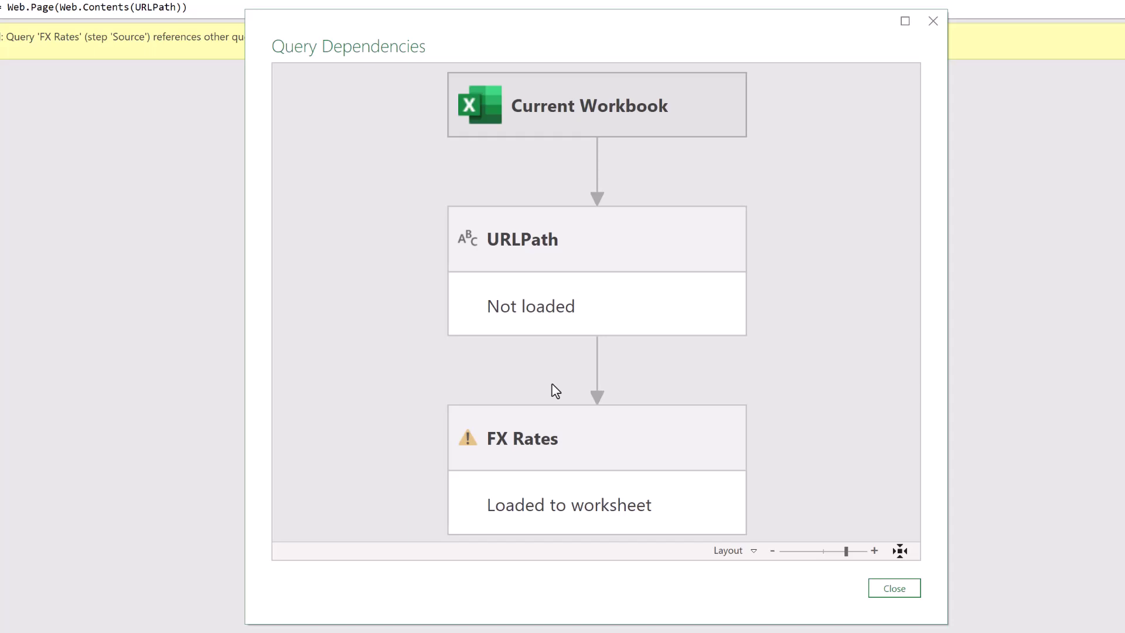
{"action": "left_click", "coordinate": [873, 589]}
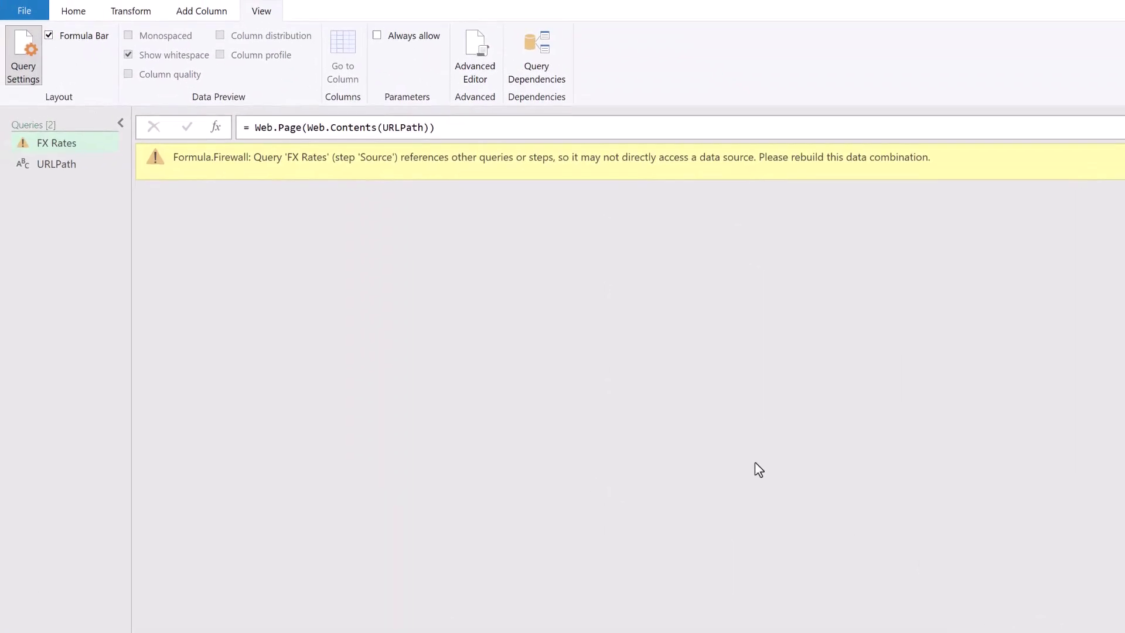
Step: Copy the Source and Column1 lines from URLPath's Advanced Editor code, then go back to FX Rates
{"action": "left_click", "coordinate": [66, 161]}
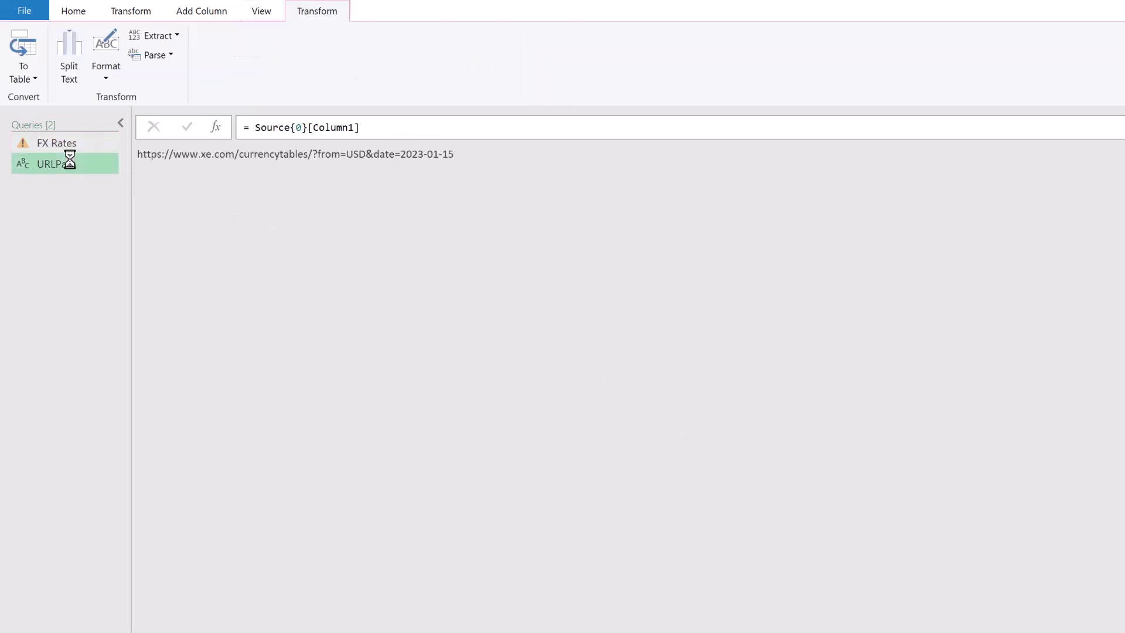
{"action": "left_click", "coordinate": [263, 14]}
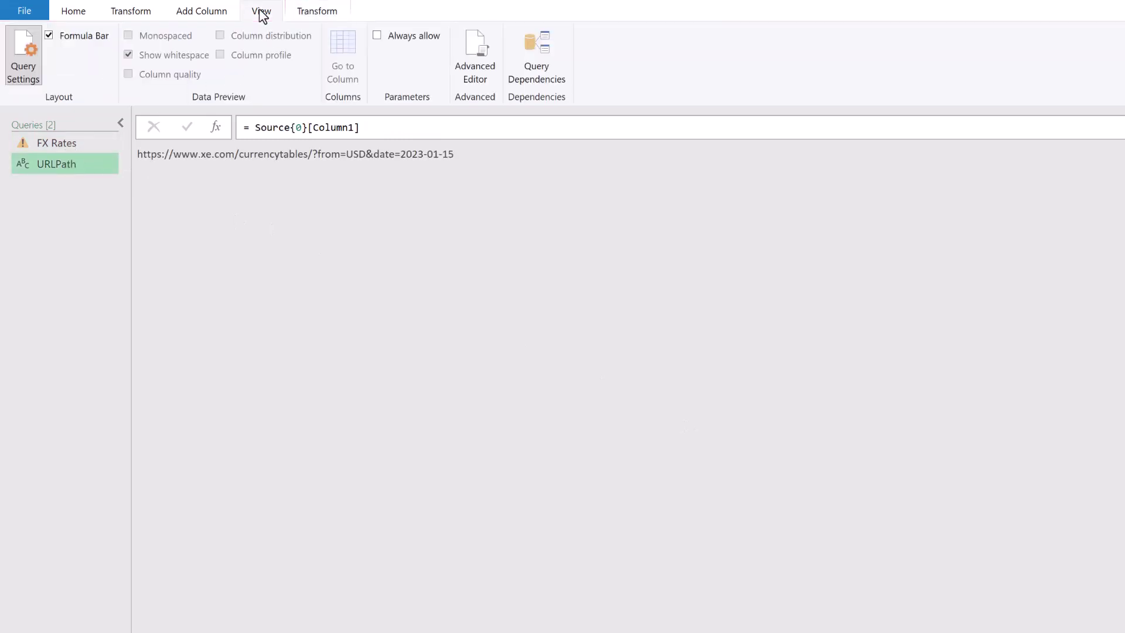
{"action": "left_click", "coordinate": [482, 67]}
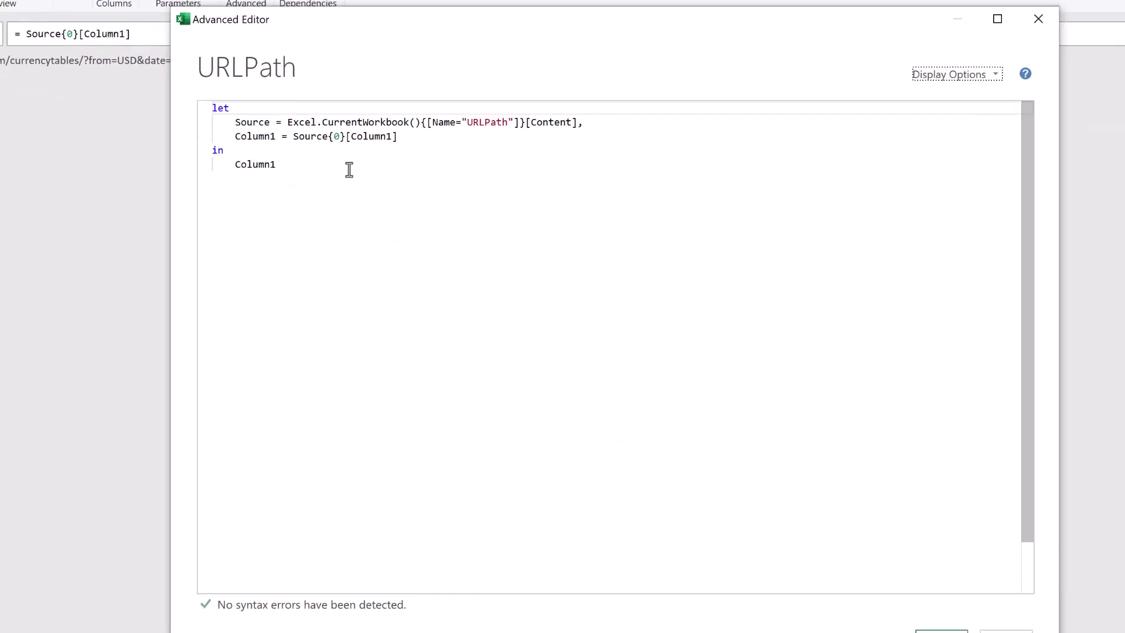
{"action": "left_click_drag", "start_coordinate": [410, 138], "coordinate": [144, 106]}
{"action": "left_click_drag", "start_coordinate": [78, 80], "coordinate": [84, 93]}
{"action": "key", "text": "ctrl+c"}
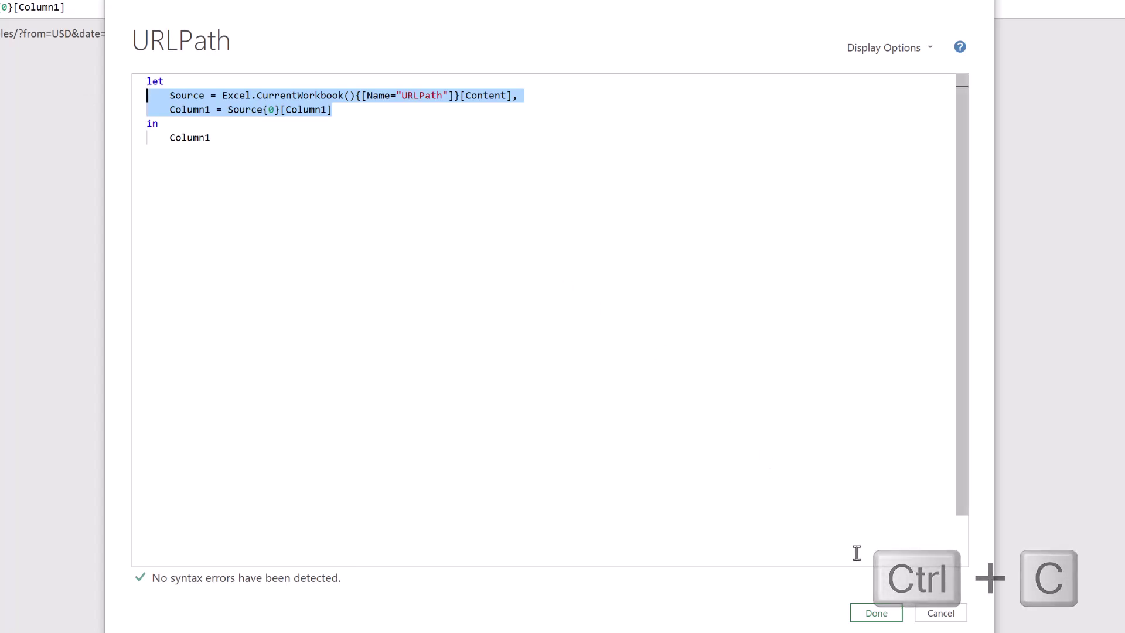
{"action": "left_click", "coordinate": [877, 623]}
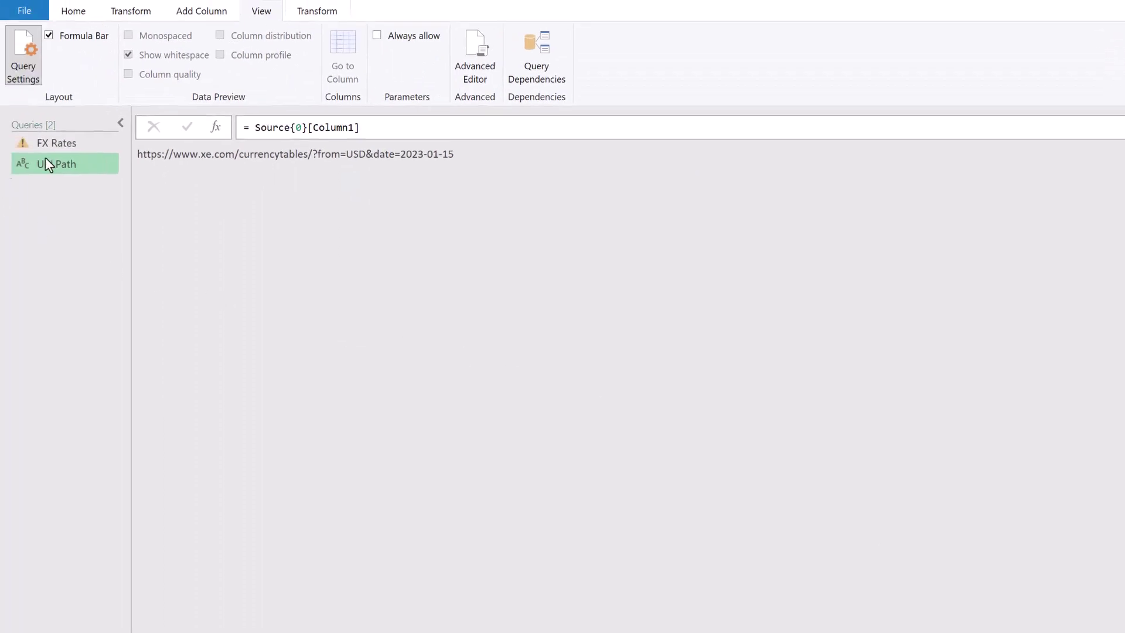
{"action": "left_click", "coordinate": [68, 143]}
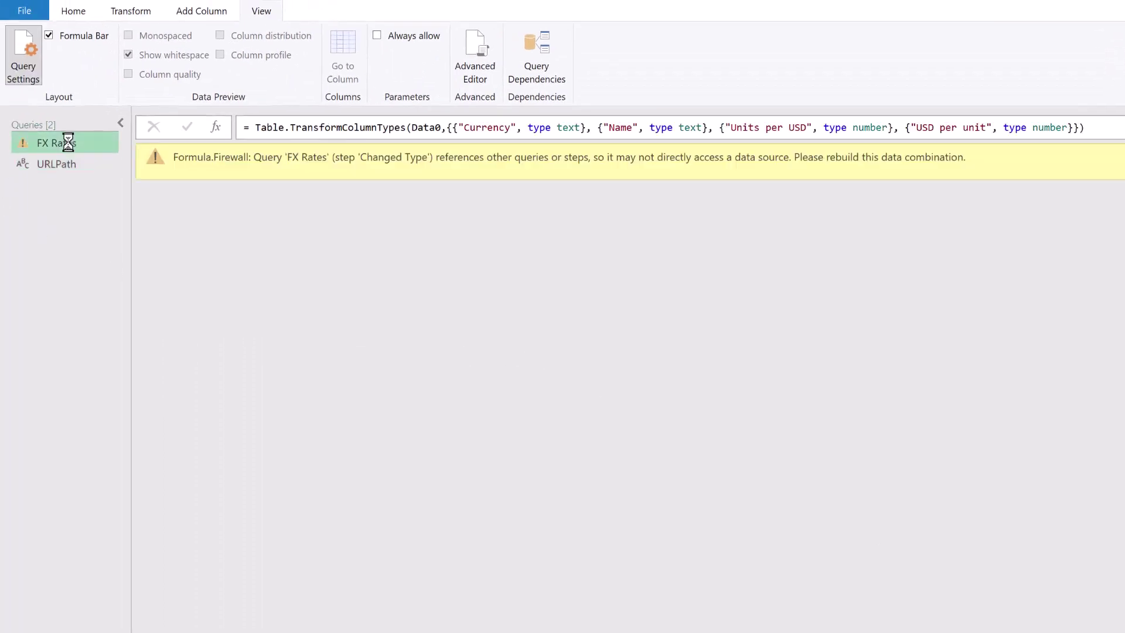
Step: In FX Rates' Advanced Editor, paste the copied Excel.CurrentWorkbook lines right after let
{"action": "left_click", "coordinate": [475, 47]}
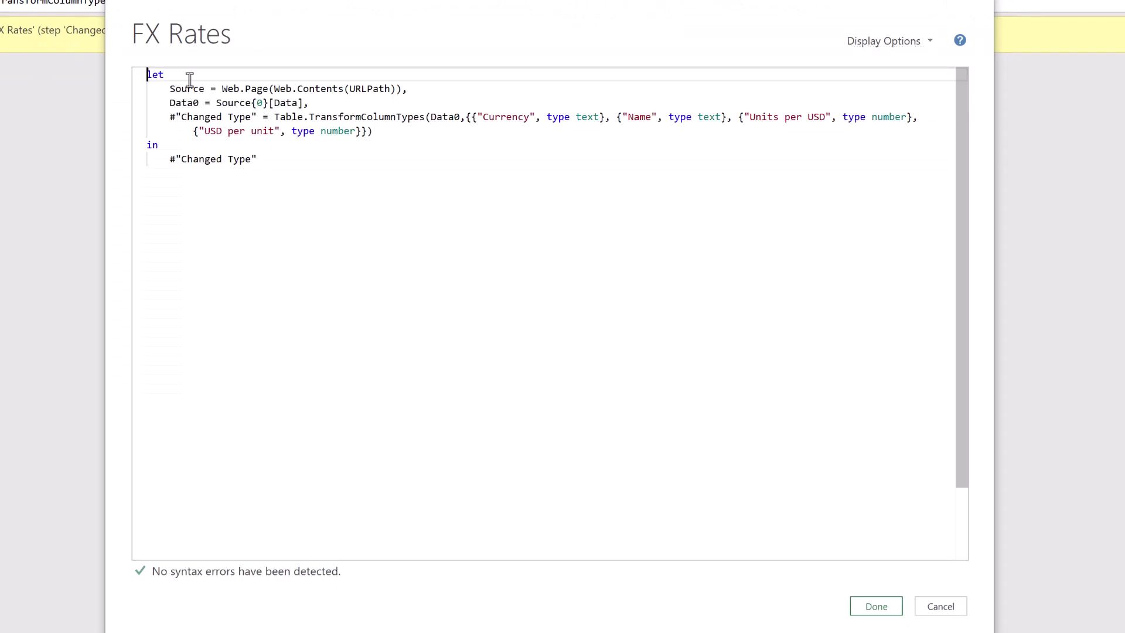
{"action": "left_click", "coordinate": [190, 77]}
{"action": "key", "text": "Return"}
{"action": "key", "text": "Return"}
{"action": "key", "text": "Return"}
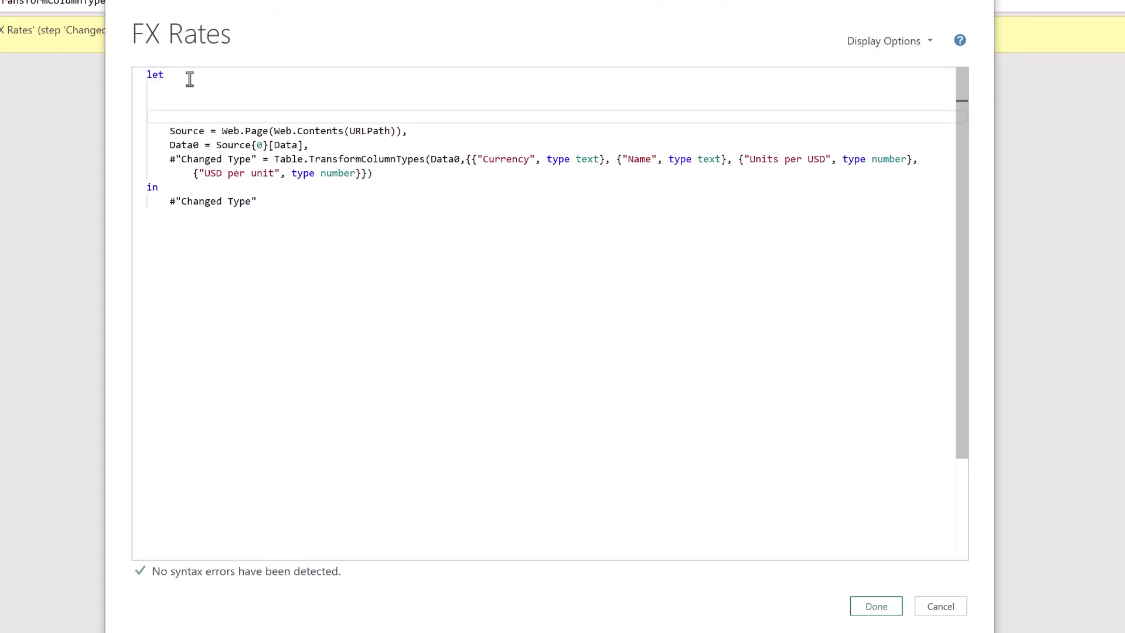
{"action": "key", "text": "Up"}
{"action": "key", "text": "ctrl+v"}
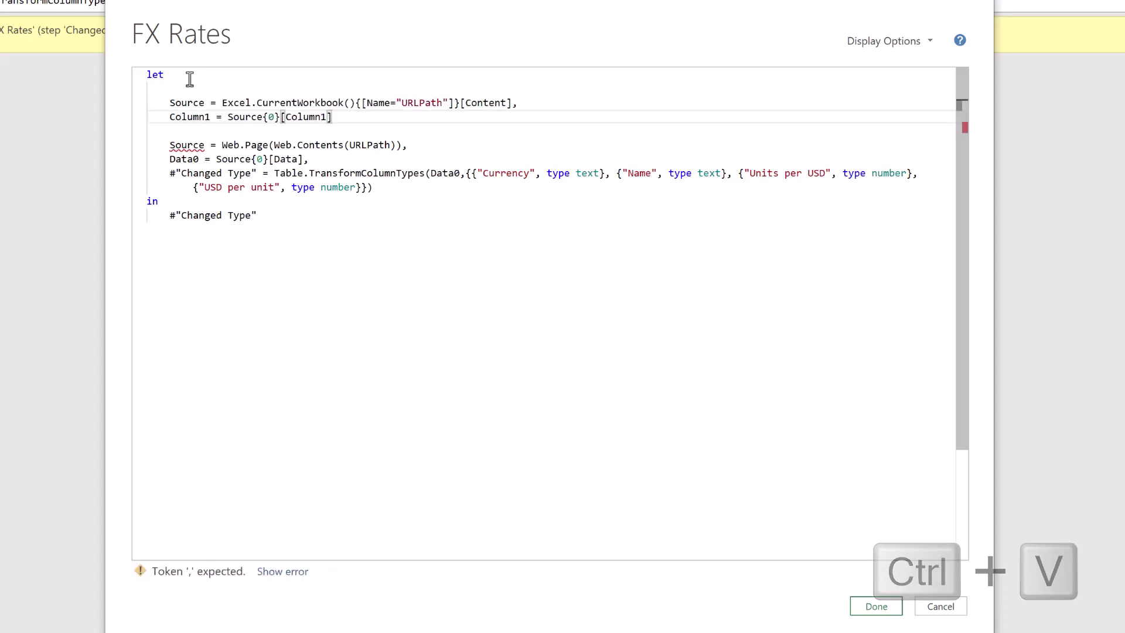
Step: Rename the pasted Source step to SourceX in both lines
{"action": "left_click", "coordinate": [188, 103]}
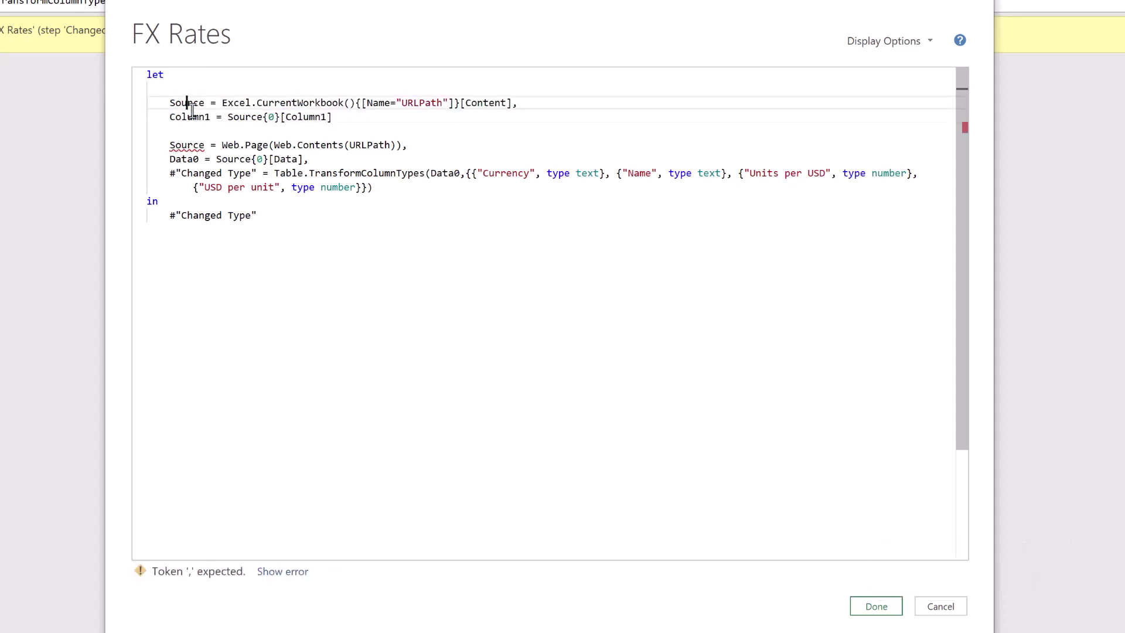
{"action": "left_click", "coordinate": [193, 145]}
{"action": "left_click", "coordinate": [204, 103]}
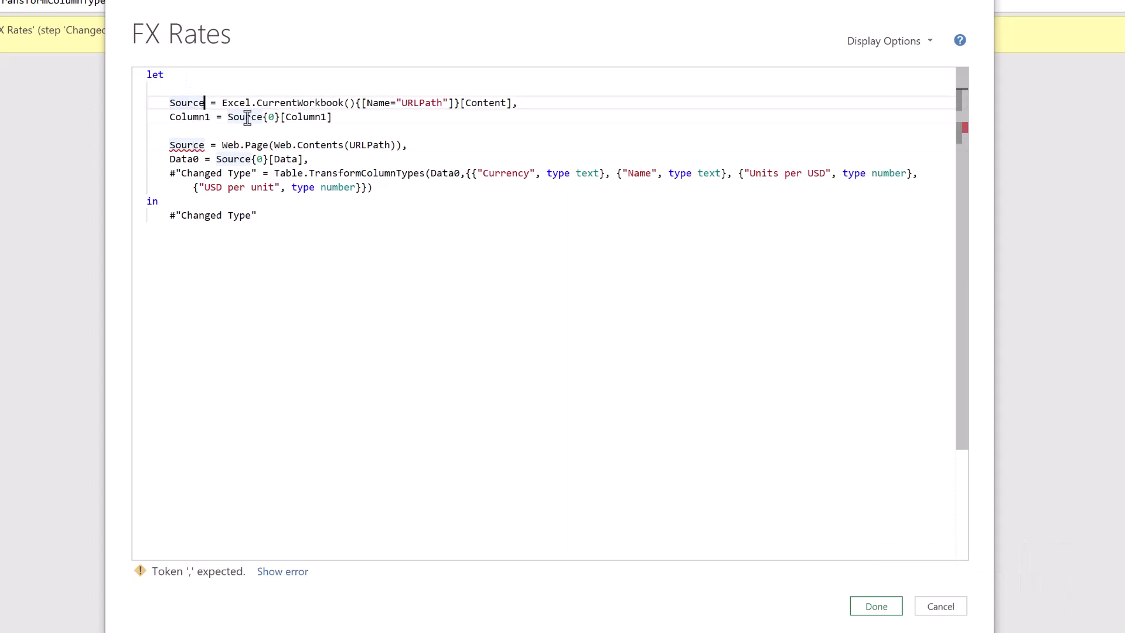
{"action": "mouse_move", "coordinate": [247, 117]}
{"action": "type", "text": "X"}
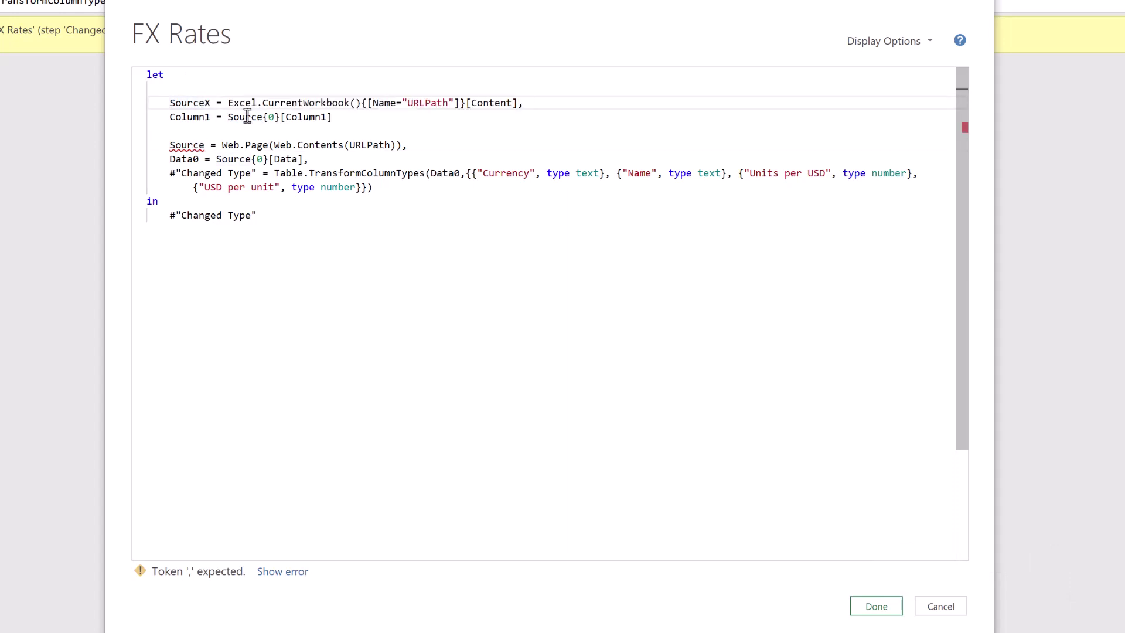
{"action": "left_click", "coordinate": [262, 117]}
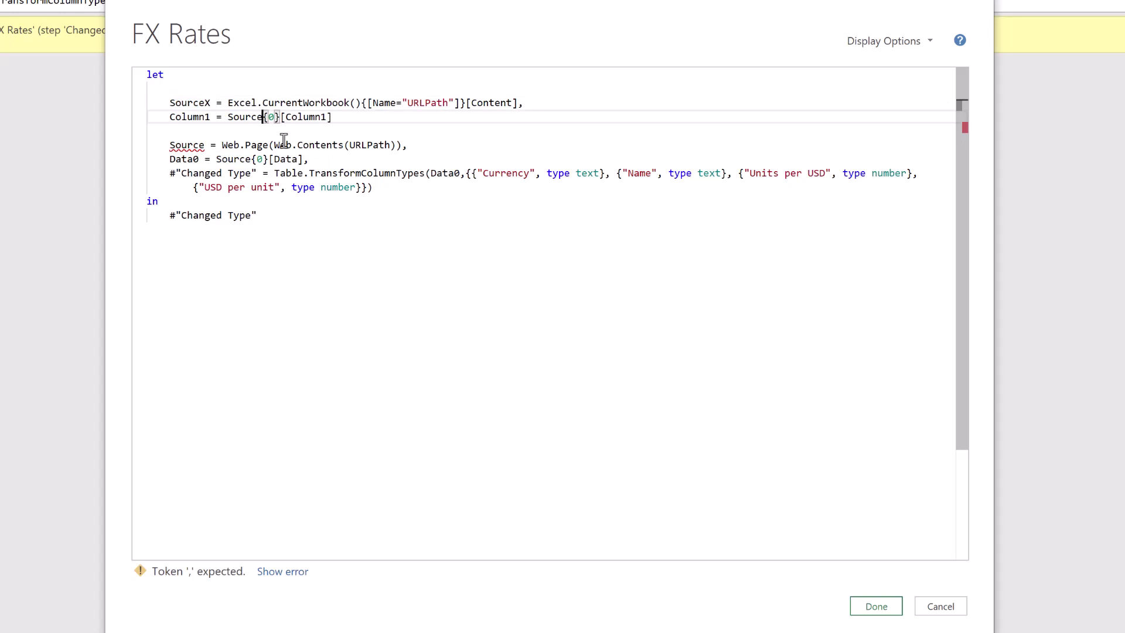
{"action": "mouse_move", "coordinate": [283, 146]}
{"action": "type", "text": "X"}
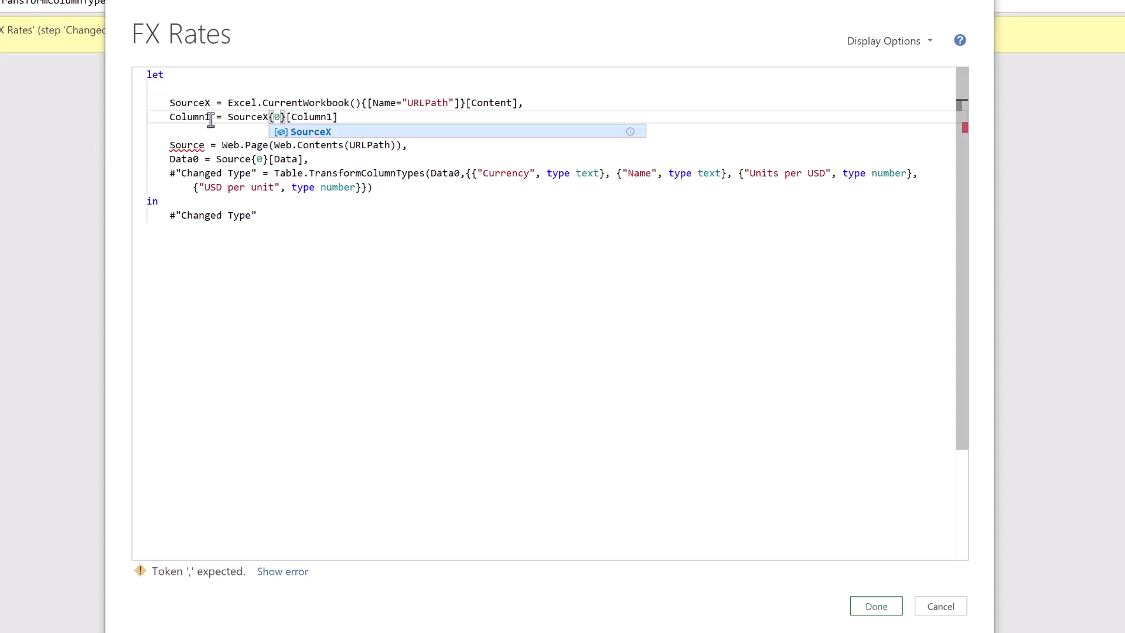
Step: Rename Column1 to WebURL, add a trailing comma, and pass WebURL to Web.Contents
{"action": "left_click_drag", "start_coordinate": [210, 120], "coordinate": [169, 116]}
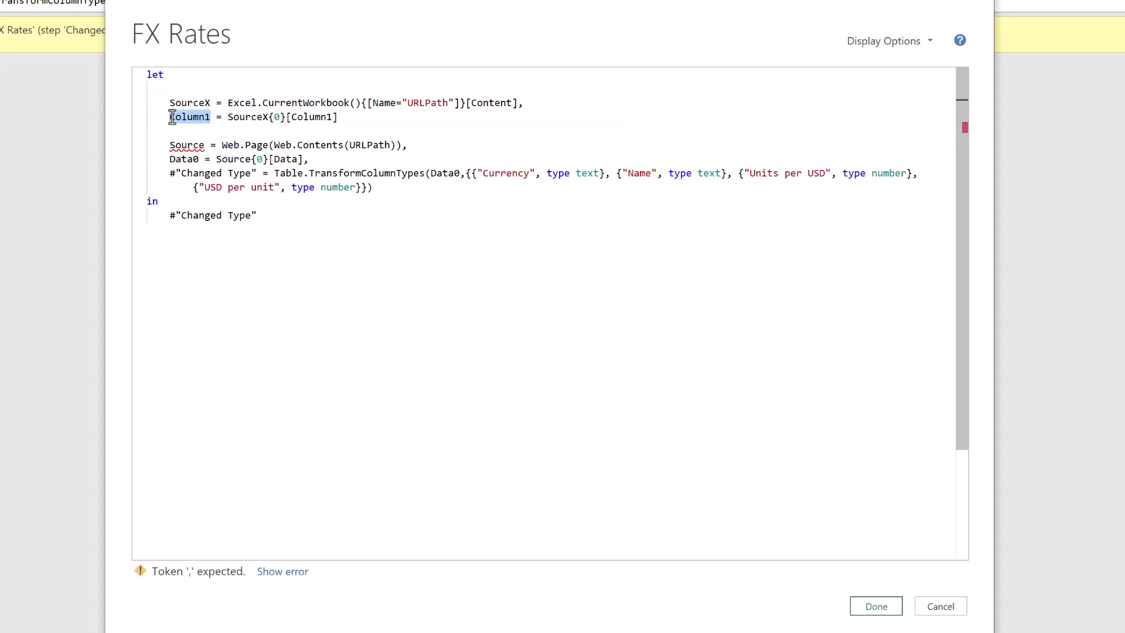
{"action": "type", "text": "WebURL"}
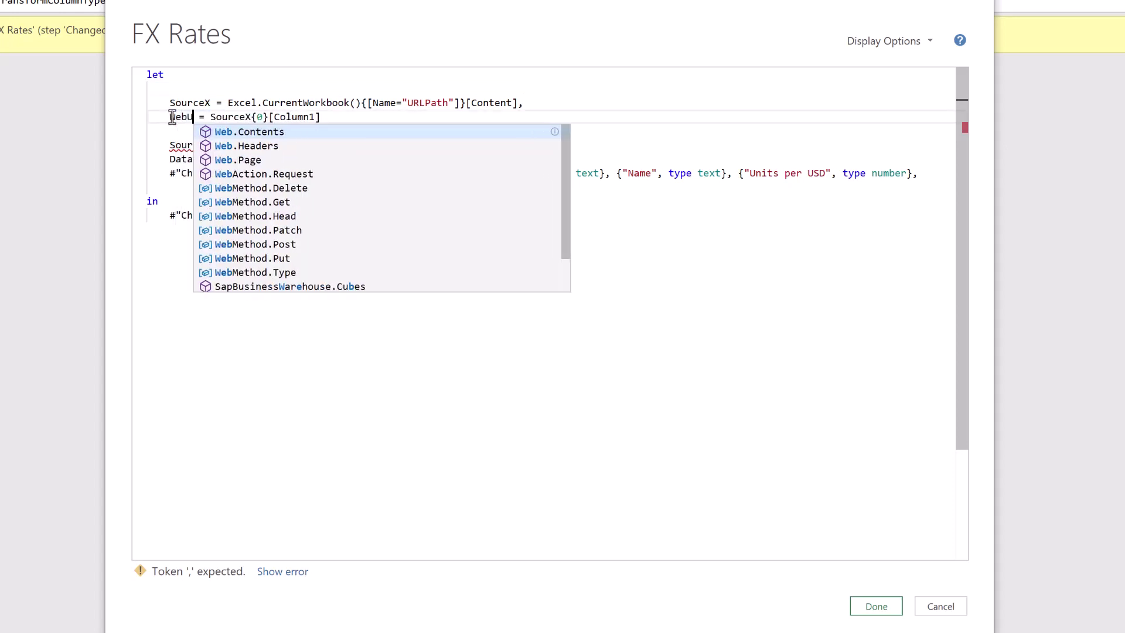
{"action": "left_click", "coordinate": [343, 116]}
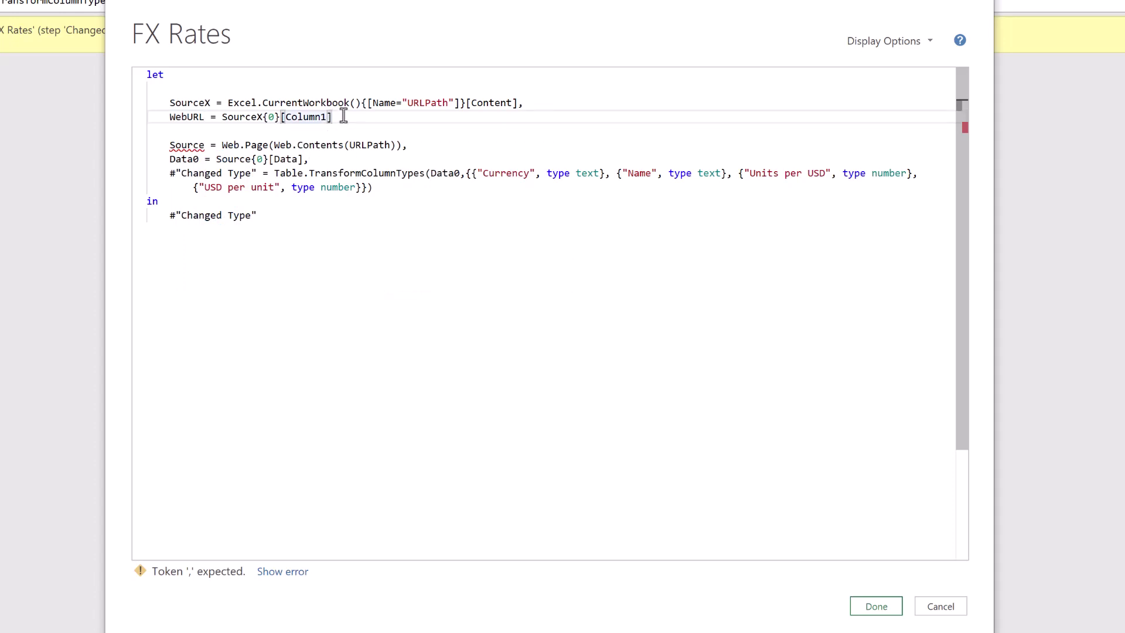
{"action": "type", "text": ","}
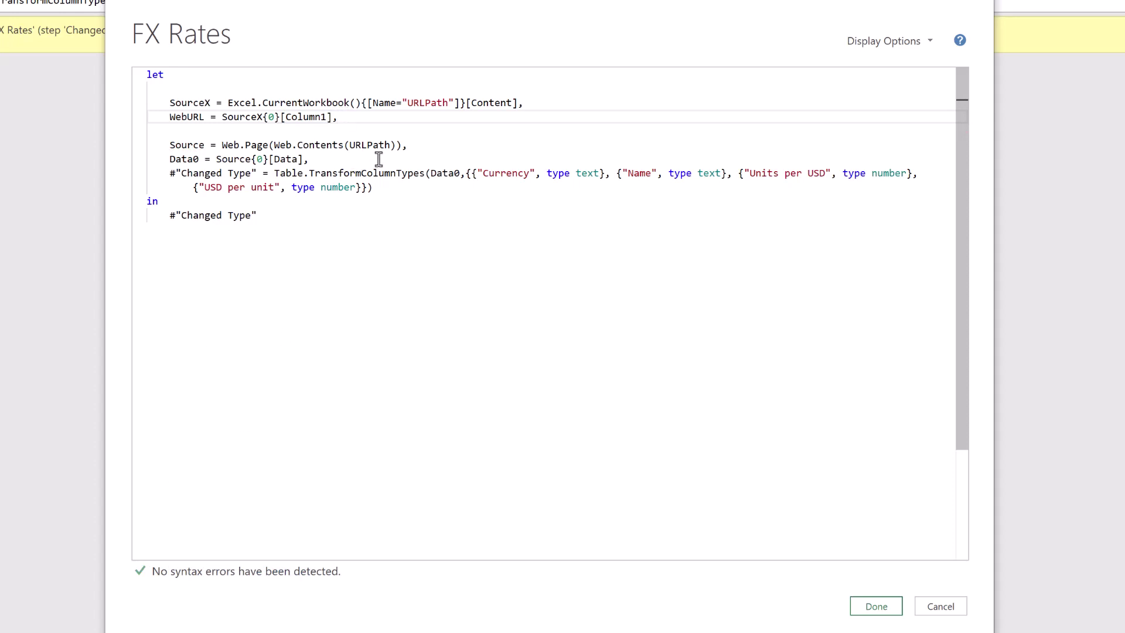
{"action": "left_click_drag", "start_coordinate": [393, 148], "coordinate": [353, 151]}
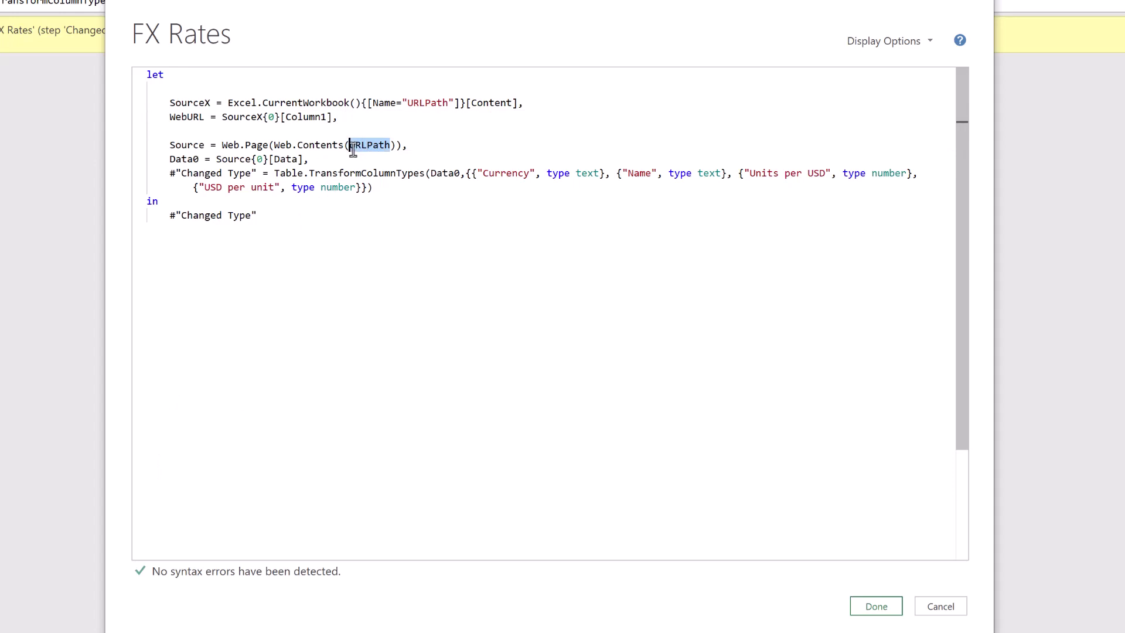
{"action": "type", "text": "WebURL"}
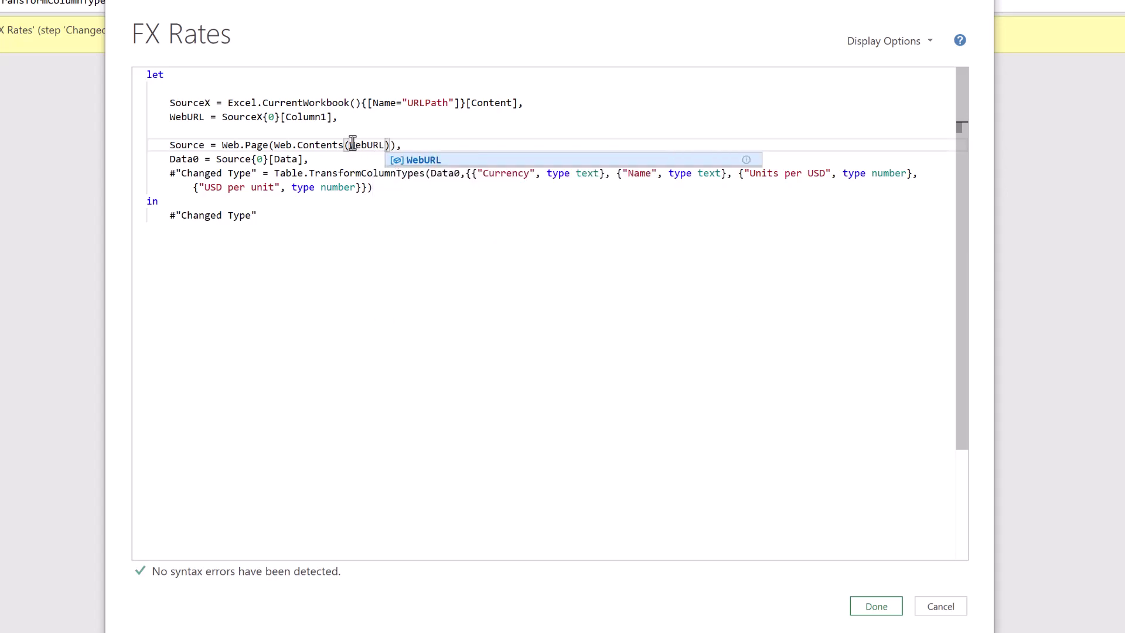
{"action": "left_click", "coordinate": [972, 630]}
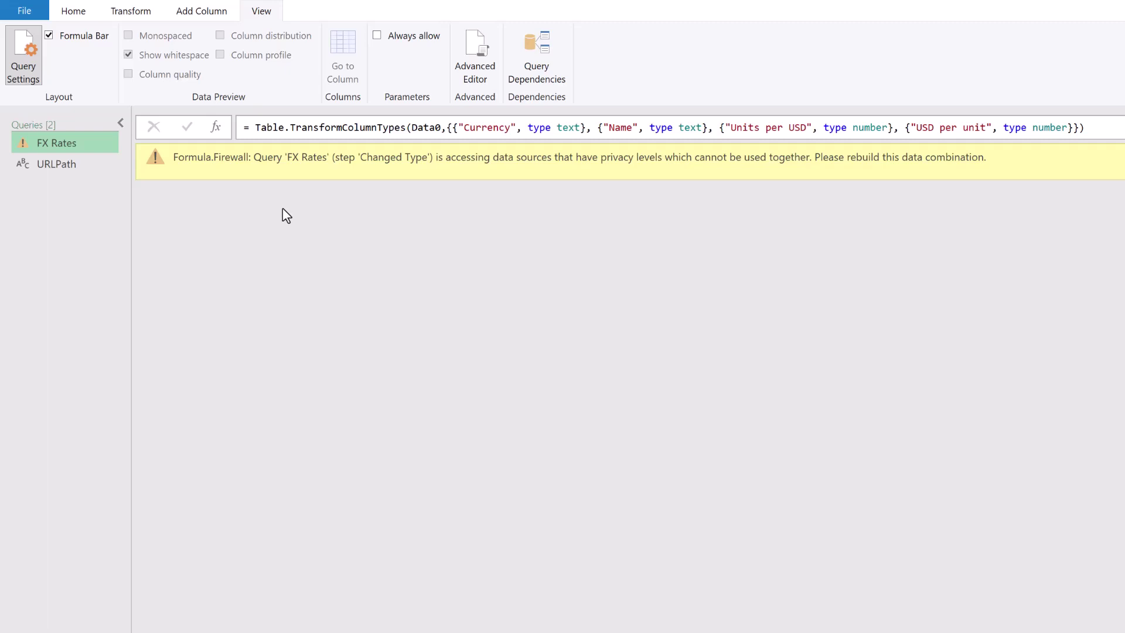
Step: Delete the URLPath query from the Queries pane and return to FX Rates
{"action": "left_click", "coordinate": [75, 175]}
{"action": "right_click", "coordinate": [75, 176]}
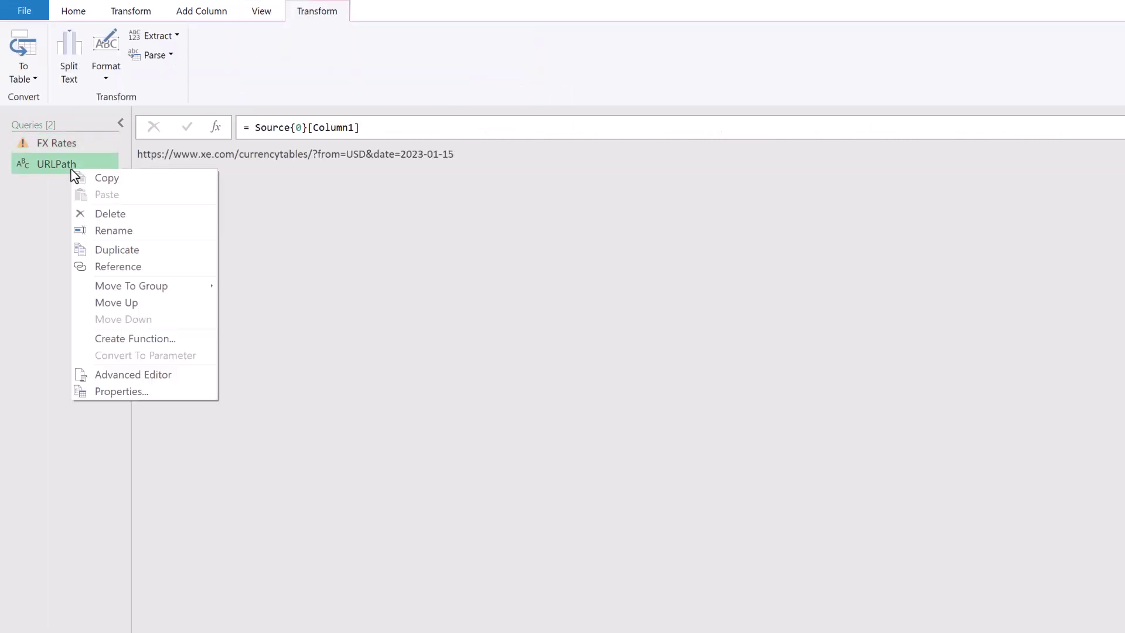
{"action": "left_click", "coordinate": [125, 241]}
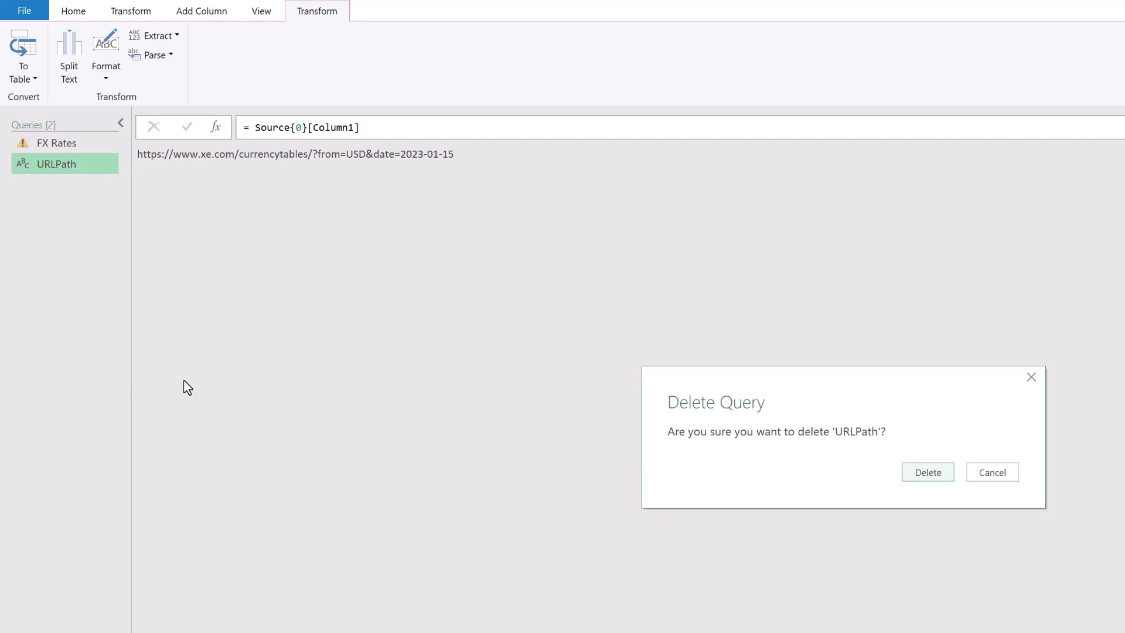
{"action": "left_click", "coordinate": [941, 472]}
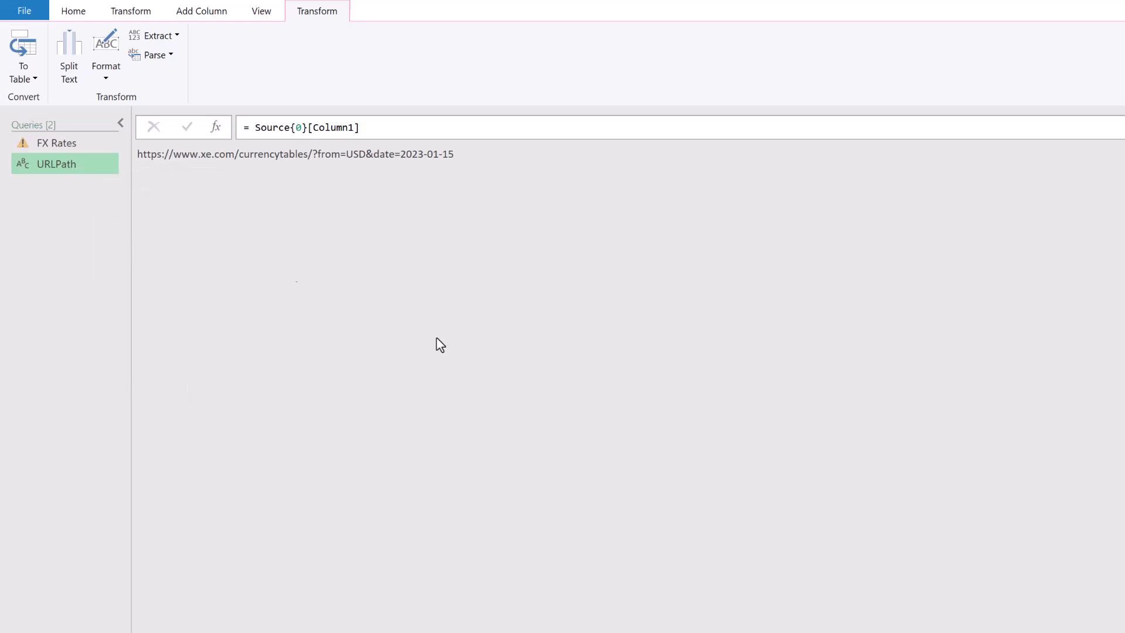
{"action": "left_click", "coordinate": [66, 149]}
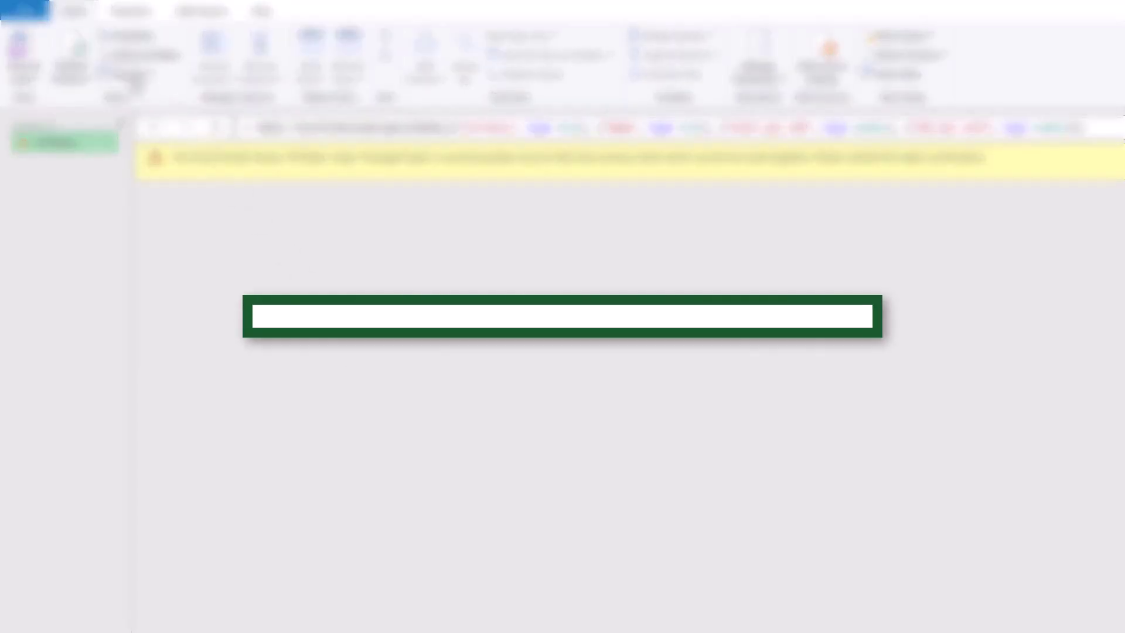
Step: Set the current workbook's Query Options privacy to Ignore the Privacy Levels
{"action": "left_click", "coordinate": [24, 10]}
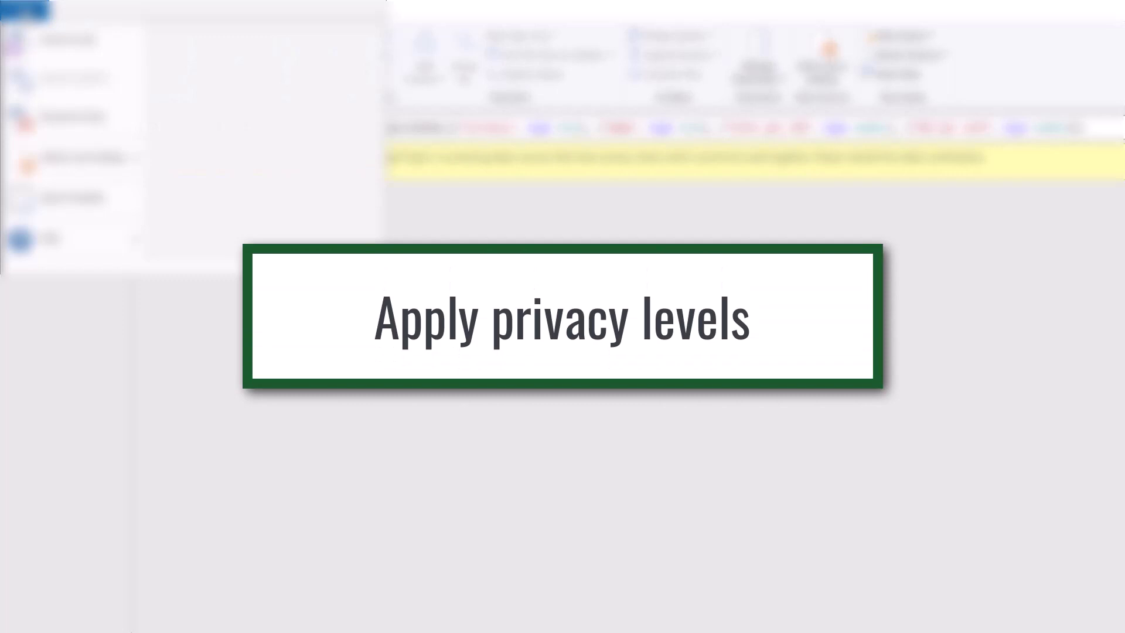
{"action": "mouse_move", "coordinate": [104, 169]}
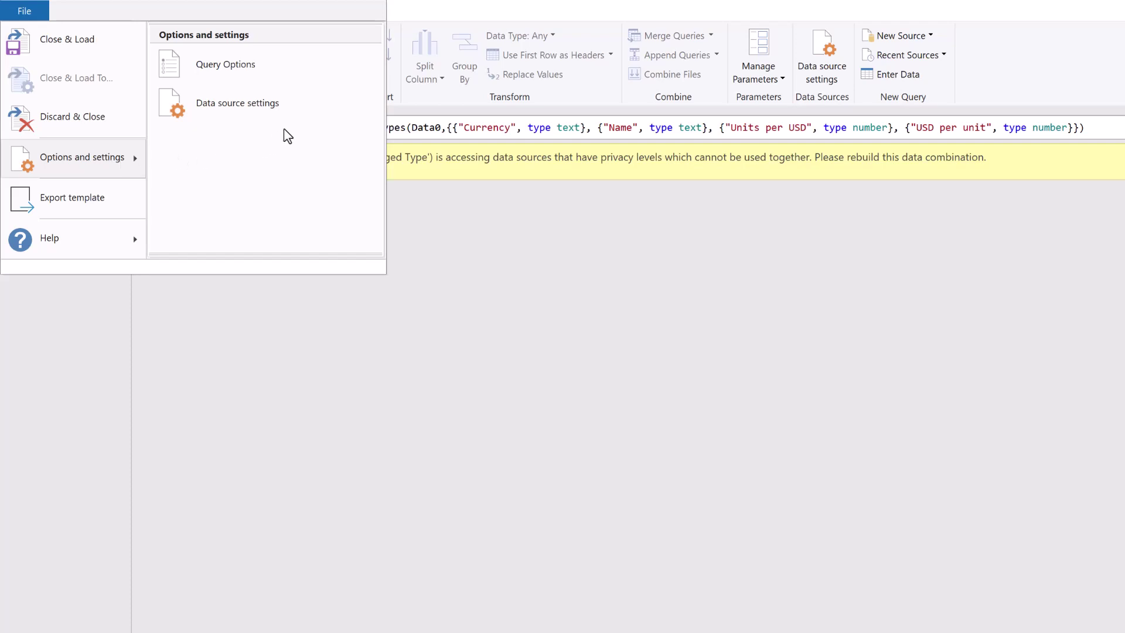
{"action": "left_click", "coordinate": [232, 67]}
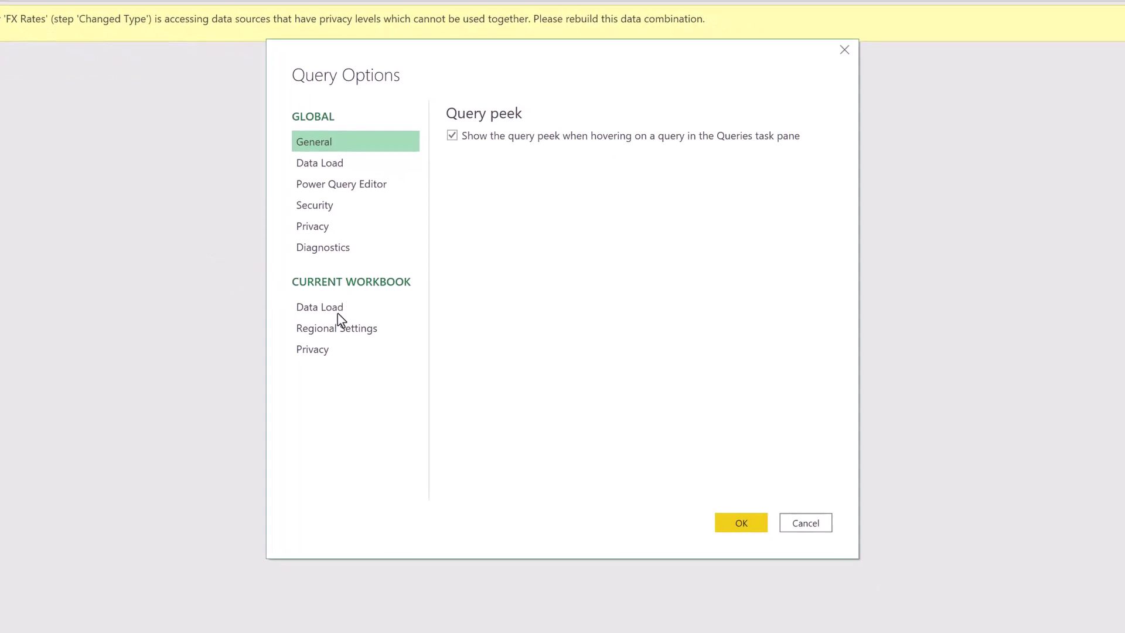
{"action": "left_click", "coordinate": [325, 351]}
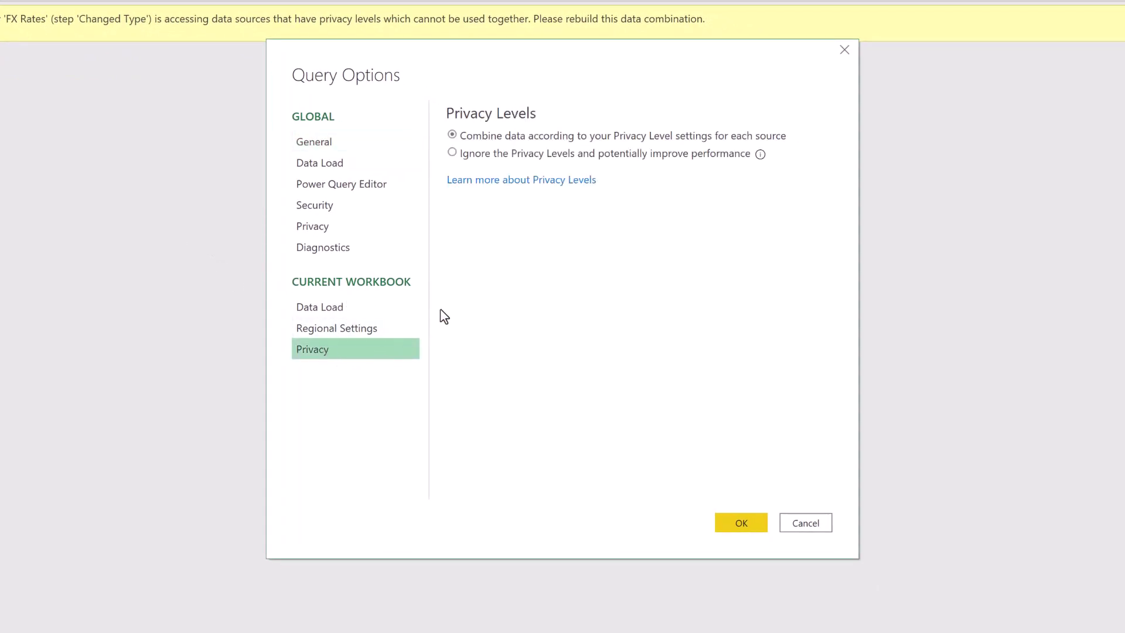
{"action": "left_click", "coordinate": [476, 155]}
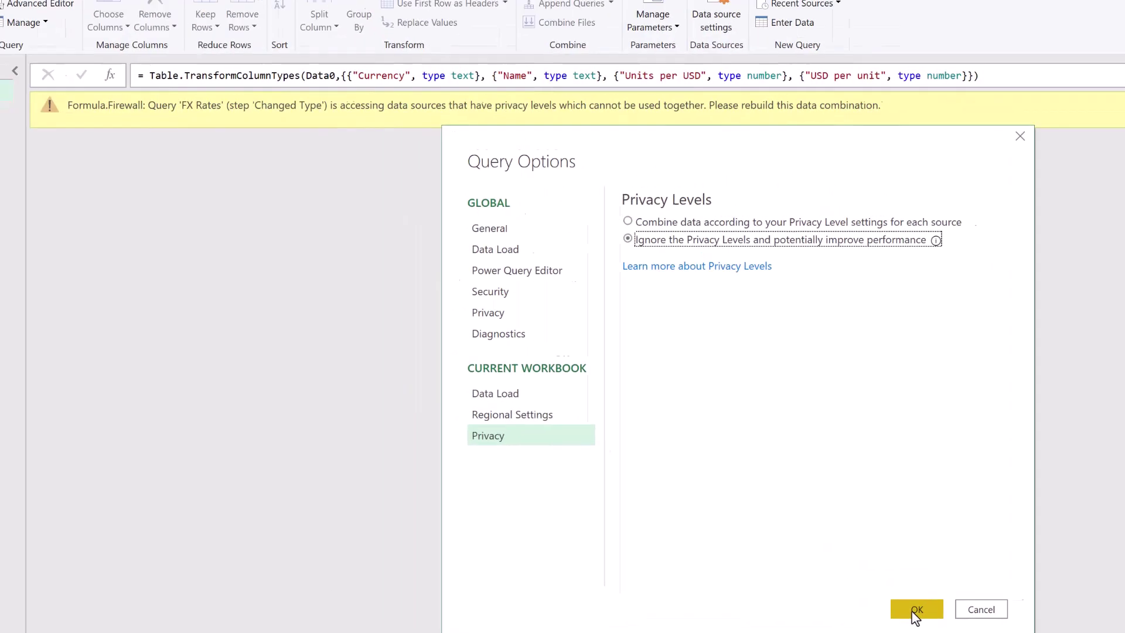
{"action": "left_click", "coordinate": [741, 523]}
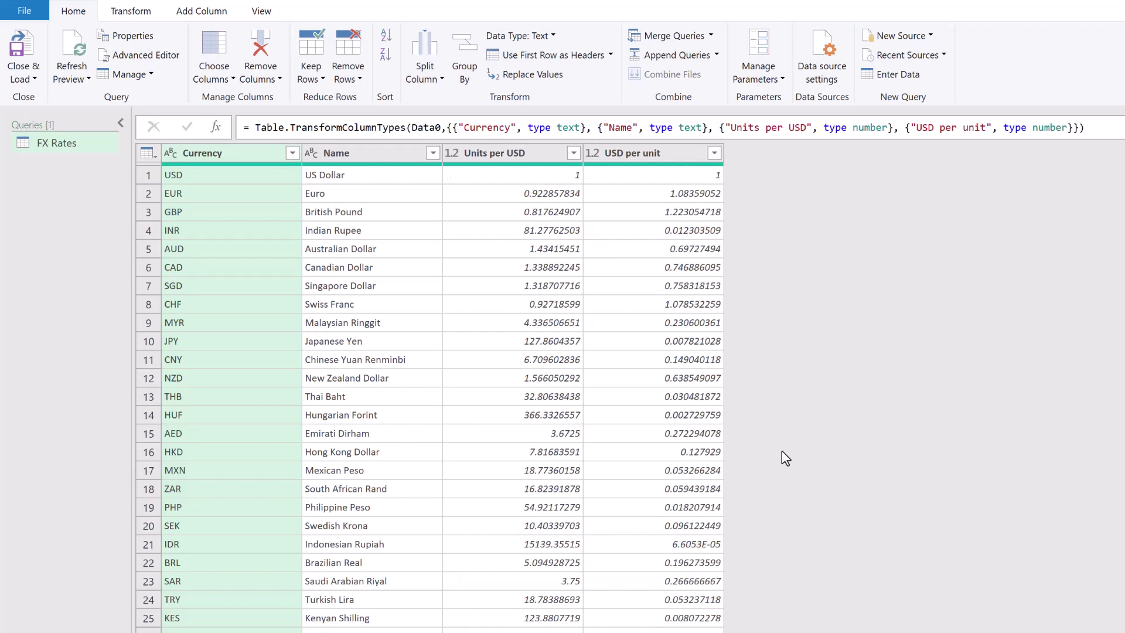
{"action": "left_click", "coordinate": [252, 11]}
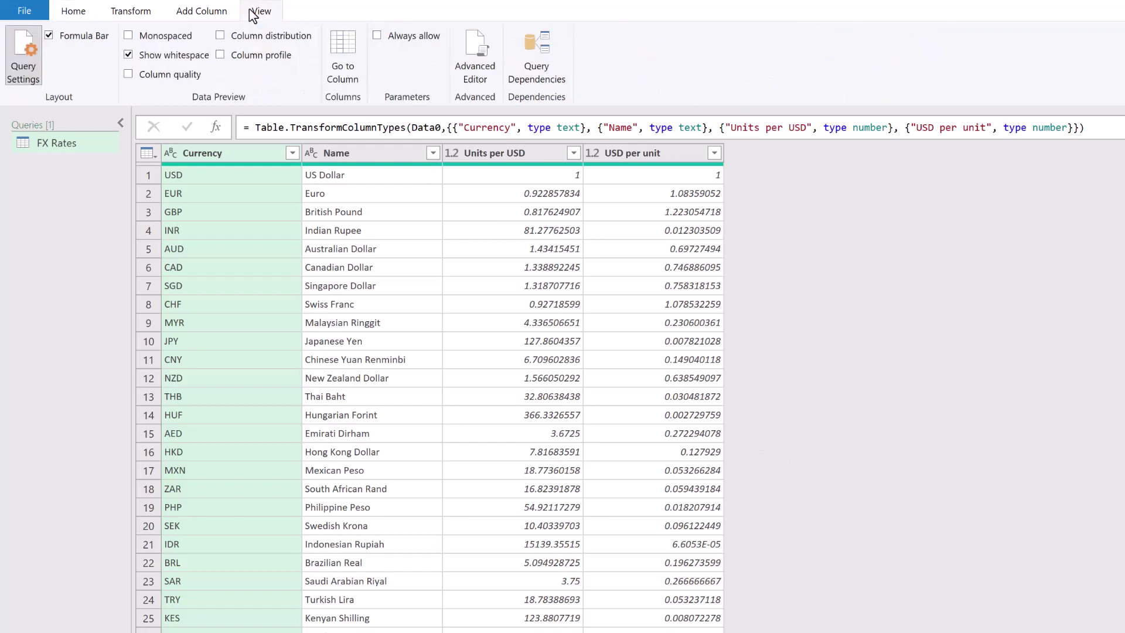
{"action": "left_click", "coordinate": [534, 59]}
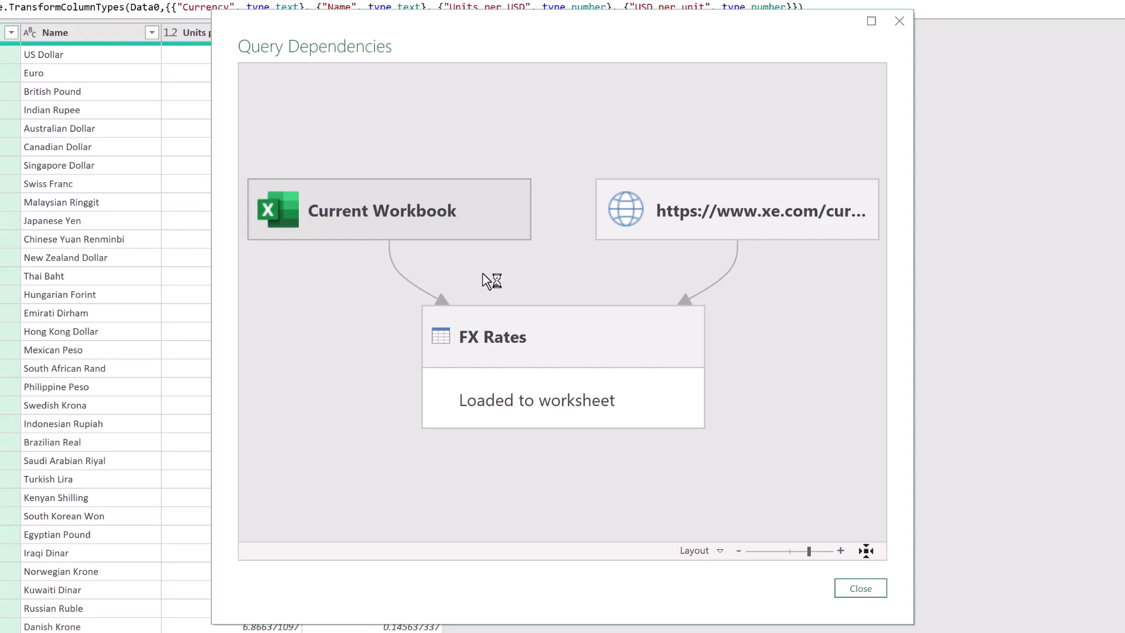
{"action": "left_click", "coordinate": [875, 590]}
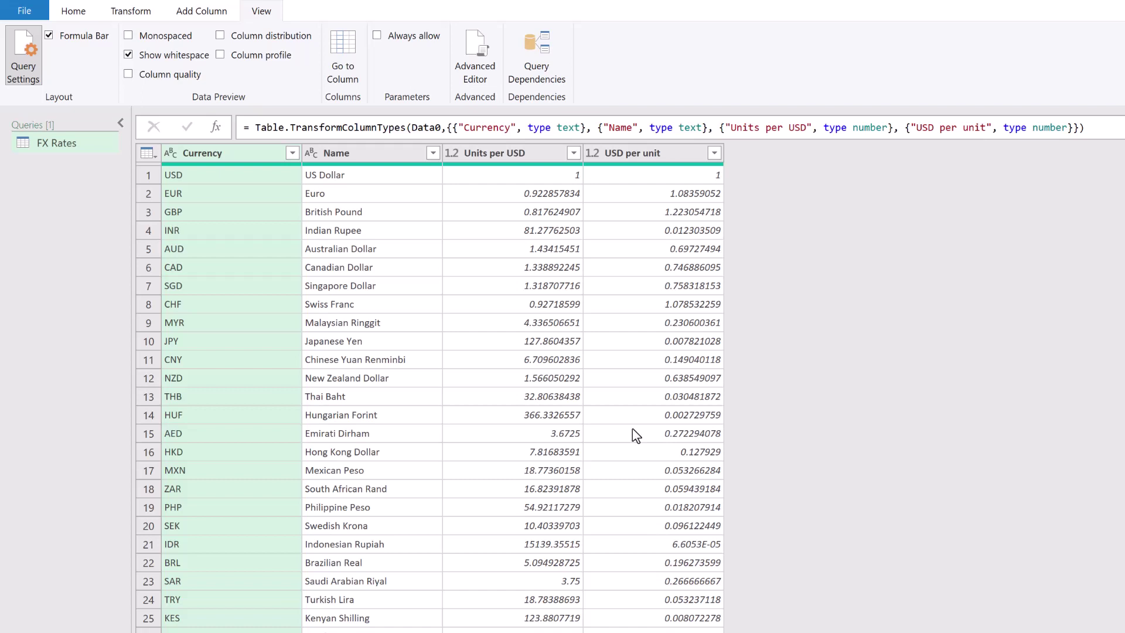
Step: Switch the current workbook's privacy option back to 'Combine data according to your Privacy Level settings'
{"action": "left_click", "coordinate": [37, 10]}
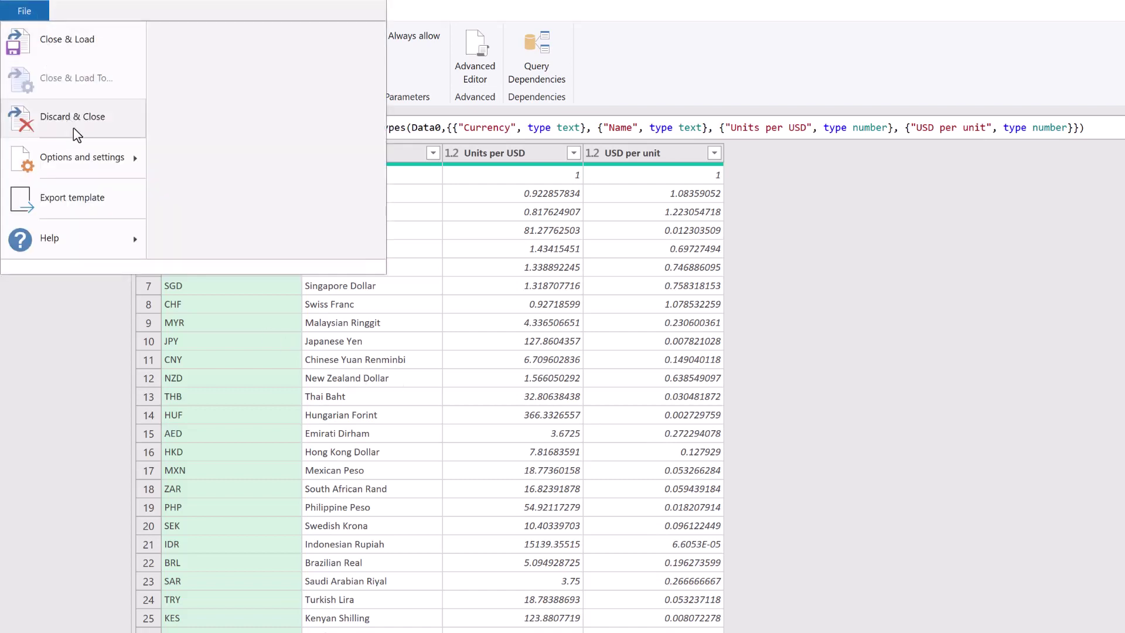
{"action": "mouse_move", "coordinate": [94, 154]}
{"action": "left_click", "coordinate": [226, 64]}
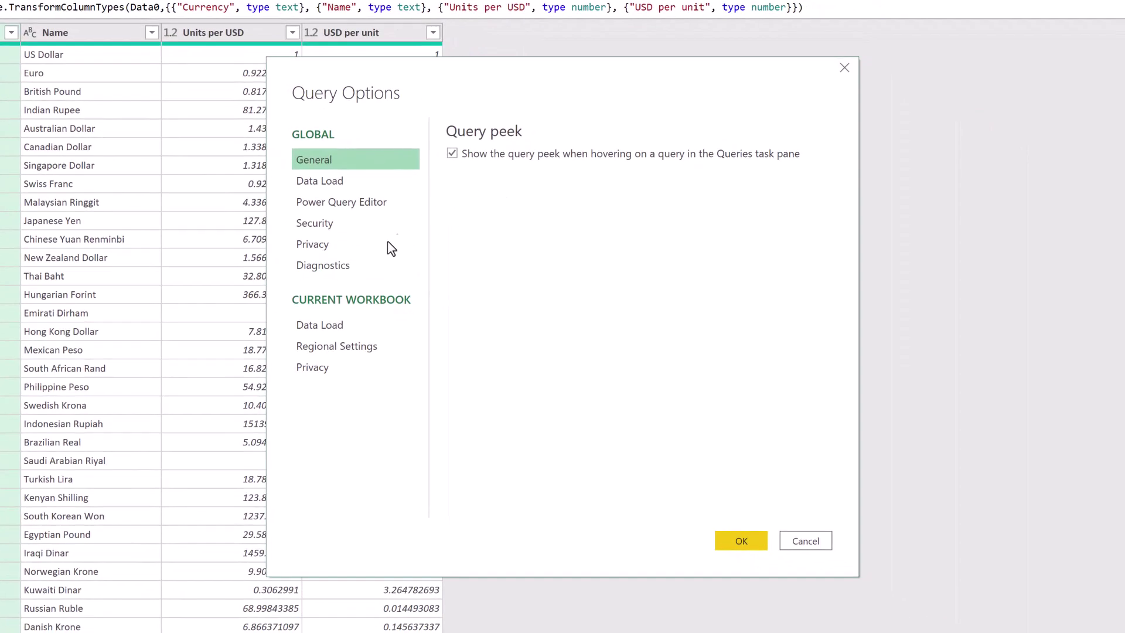
{"action": "left_click", "coordinate": [546, 463]}
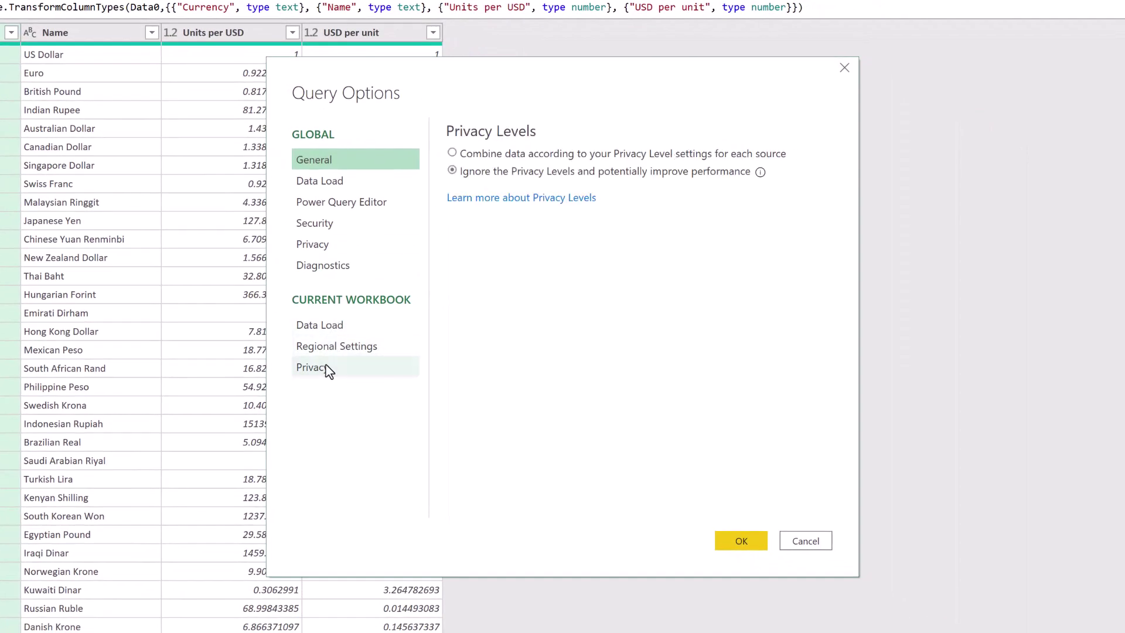
{"action": "left_click", "coordinate": [452, 153]}
{"action": "left_click", "coordinate": [741, 541]}
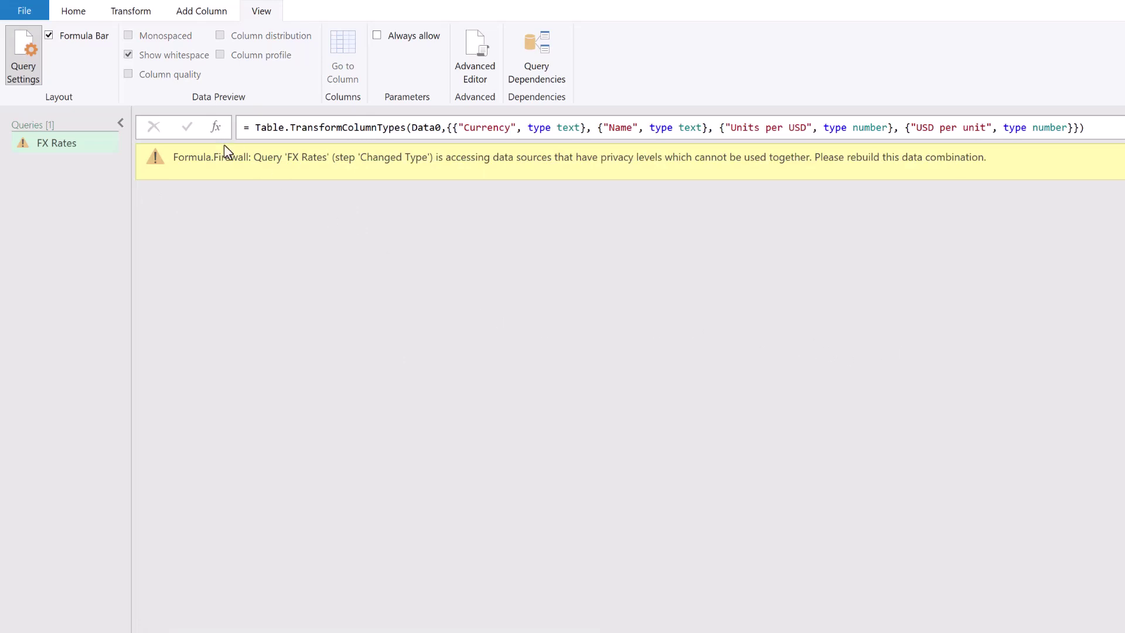
Step: In Data source settings, keep the Current Workbook source's privacy level at Organizational
{"action": "left_click", "coordinate": [26, 10]}
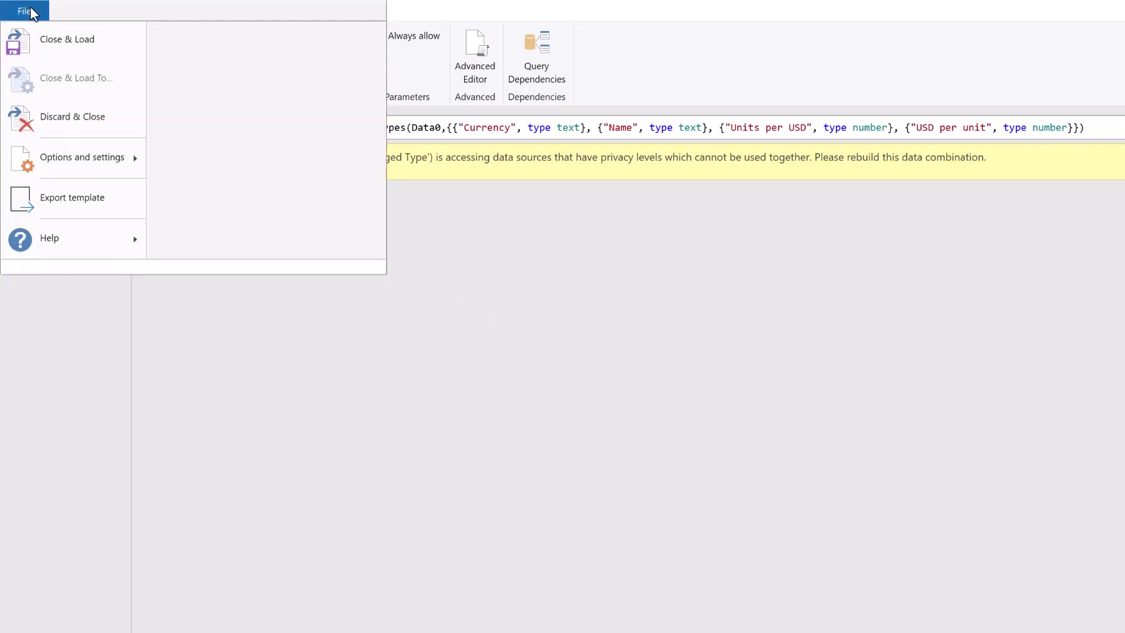
{"action": "mouse_move", "coordinate": [87, 161]}
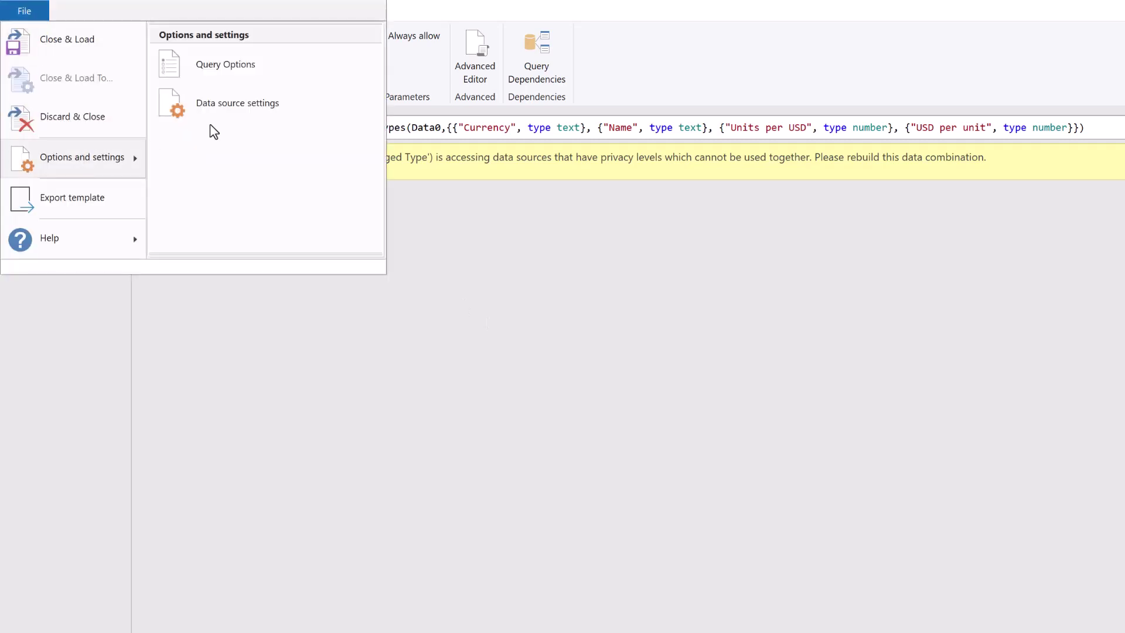
{"action": "left_click", "coordinate": [280, 106]}
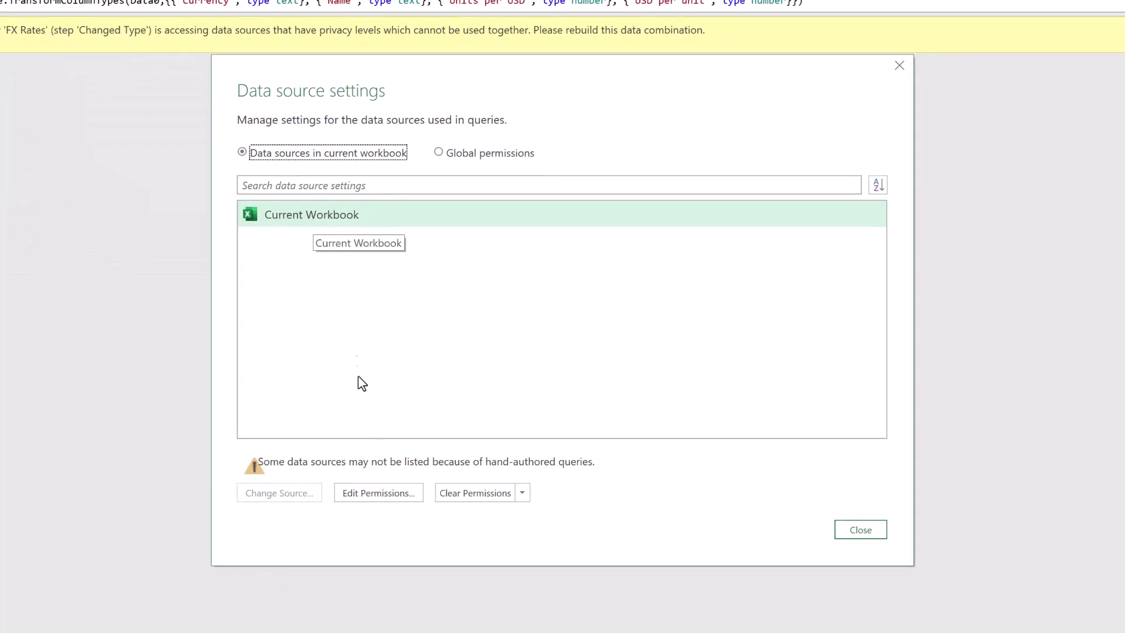
{"action": "left_click", "coordinate": [391, 495]}
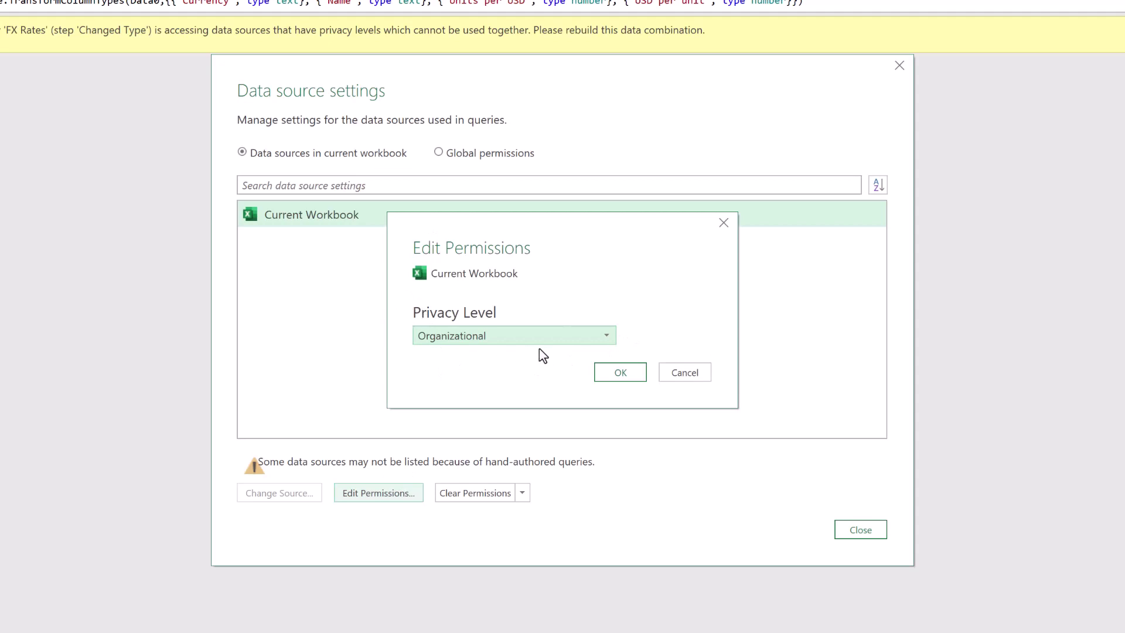
{"action": "left_click", "coordinate": [611, 339]}
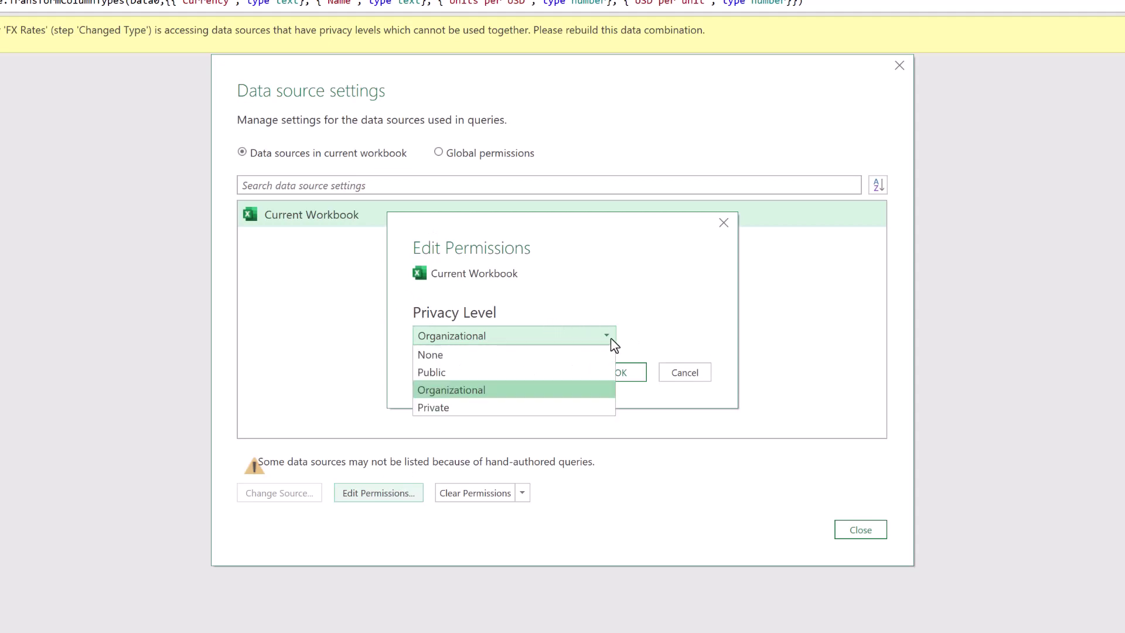
{"action": "left_click", "coordinate": [611, 339]}
{"action": "left_click", "coordinate": [621, 371]}
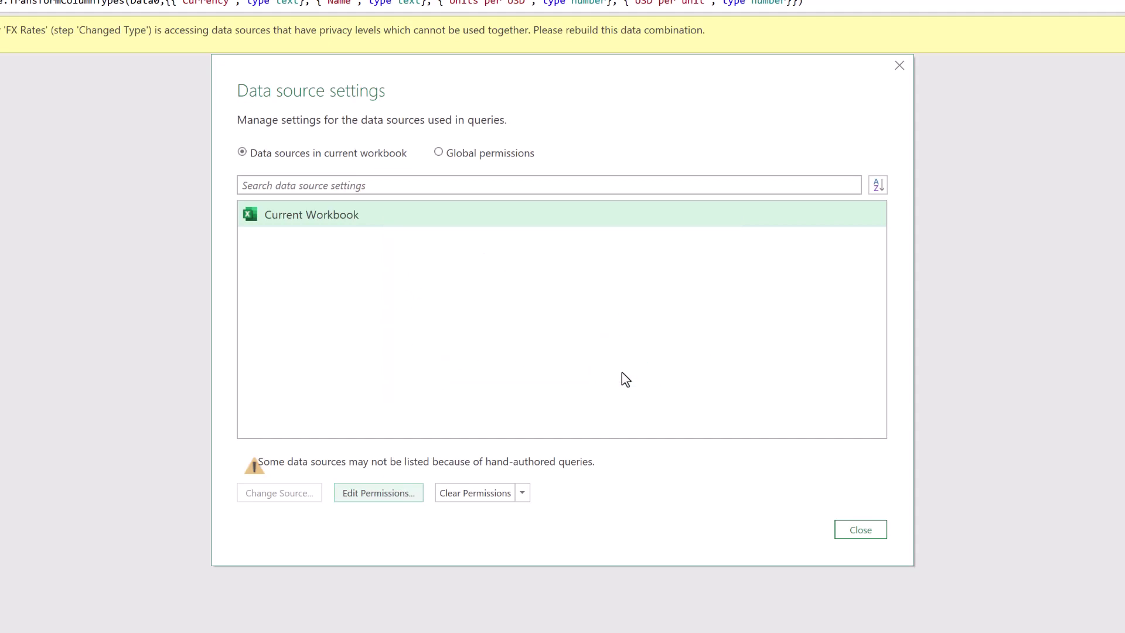
Step: Set the xe.com currencytables source's global privacy level to Organizational
{"action": "left_click", "coordinate": [439, 152]}
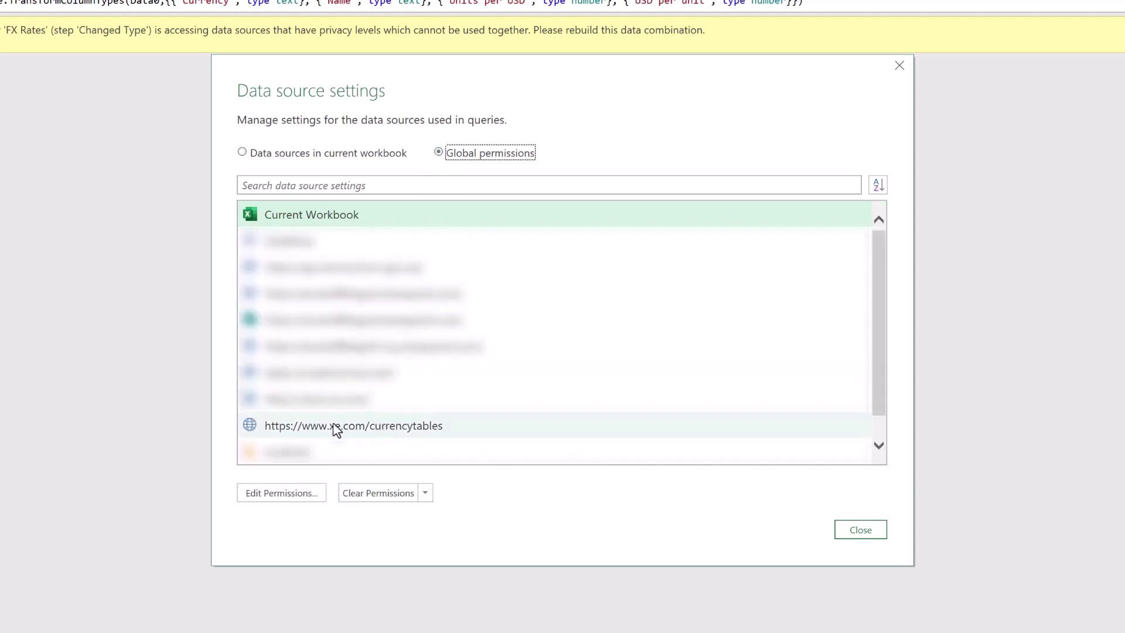
{"action": "left_click", "coordinate": [363, 426]}
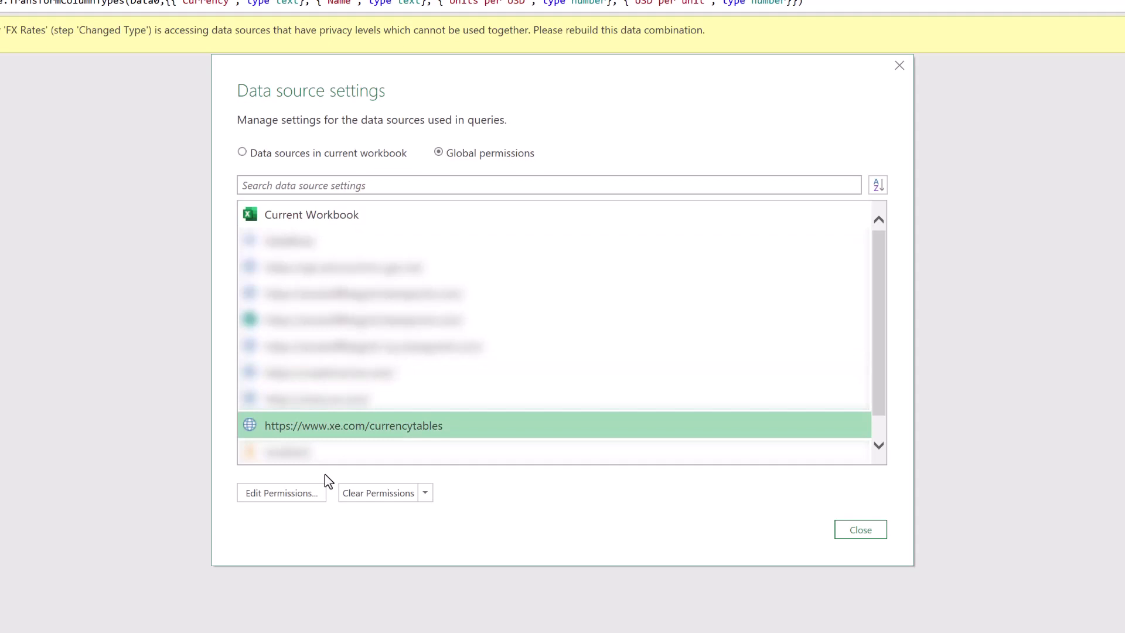
{"action": "left_click", "coordinate": [301, 493]}
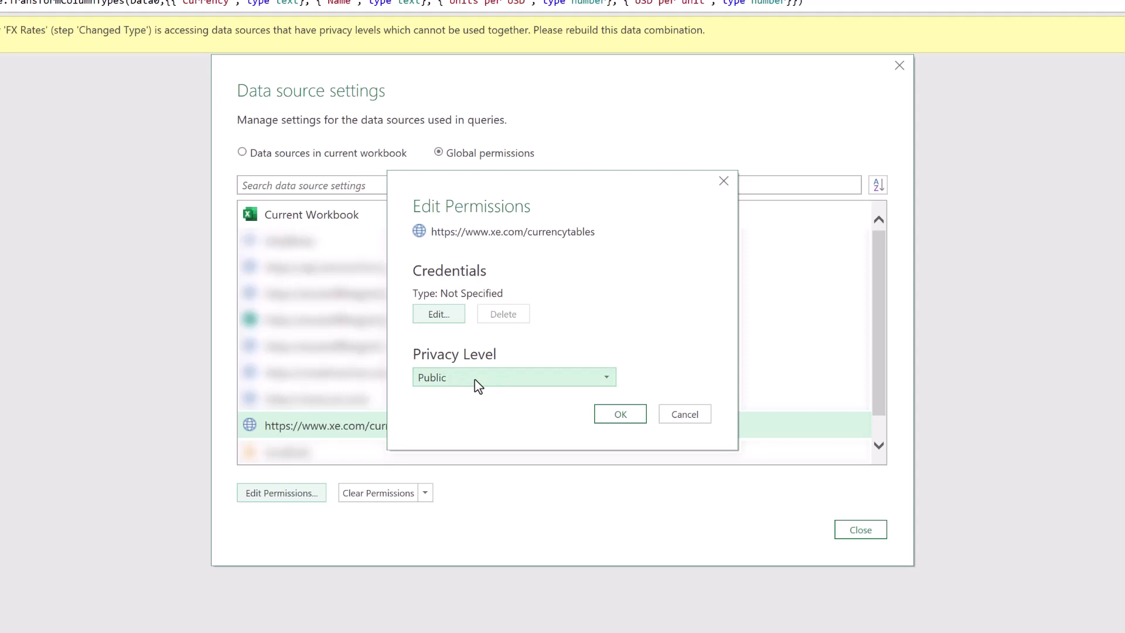
{"action": "left_click", "coordinate": [475, 378]}
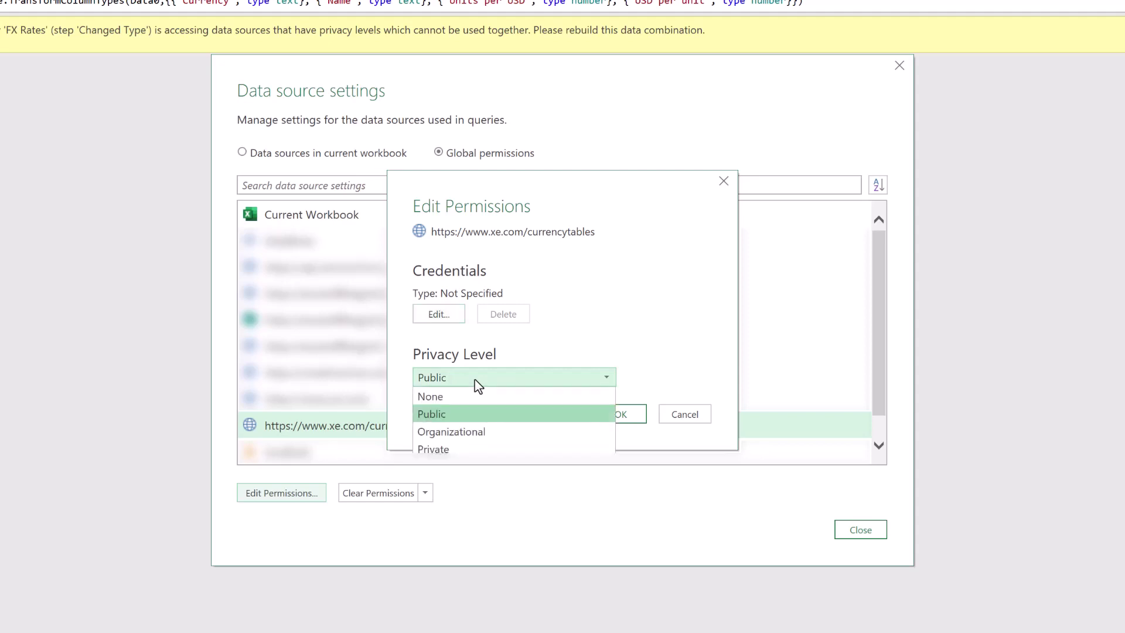
{"action": "left_click", "coordinate": [480, 433]}
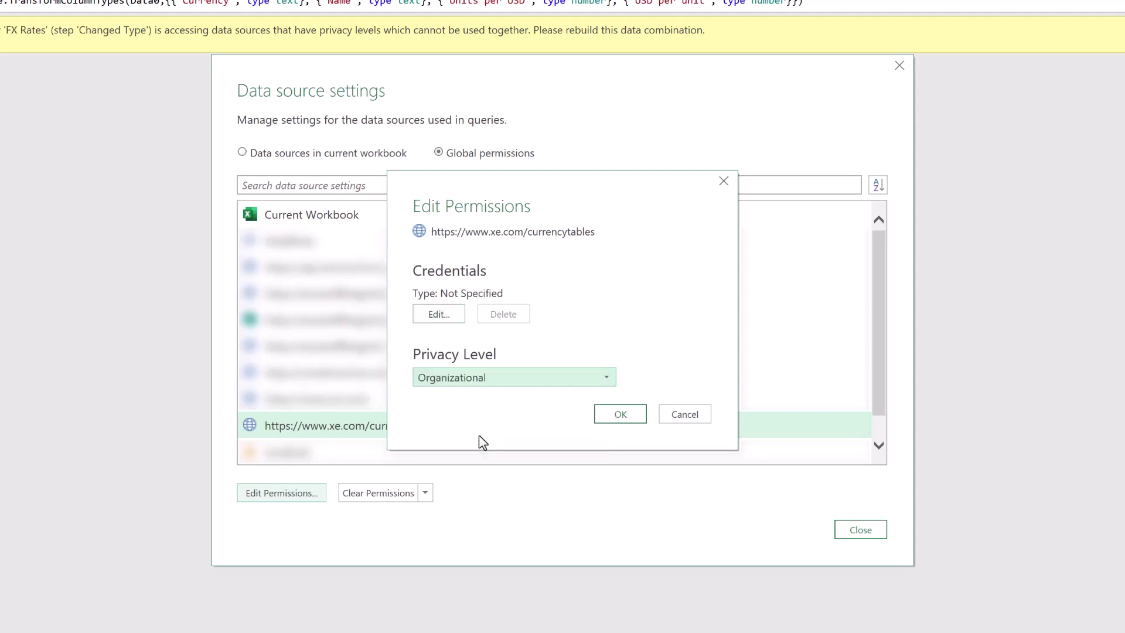
{"action": "left_click", "coordinate": [611, 420]}
{"action": "left_click", "coordinate": [859, 530]}
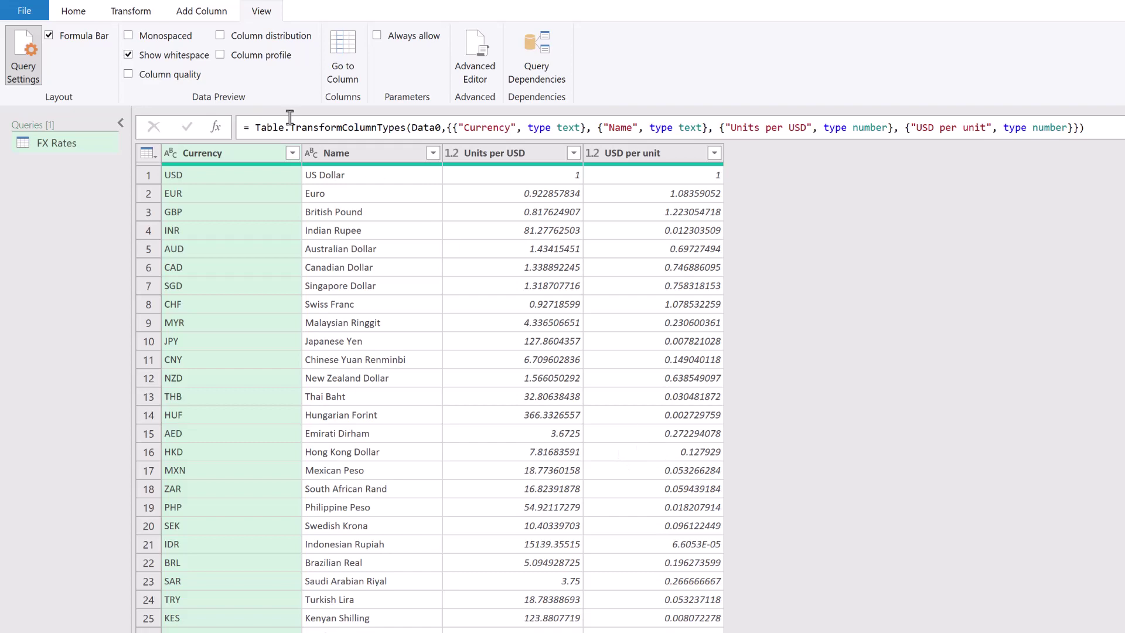
Step: Close & Load FX Rates, enter 14/01/2023 in C3, and refresh to get that day's rates
{"action": "left_click", "coordinate": [73, 12]}
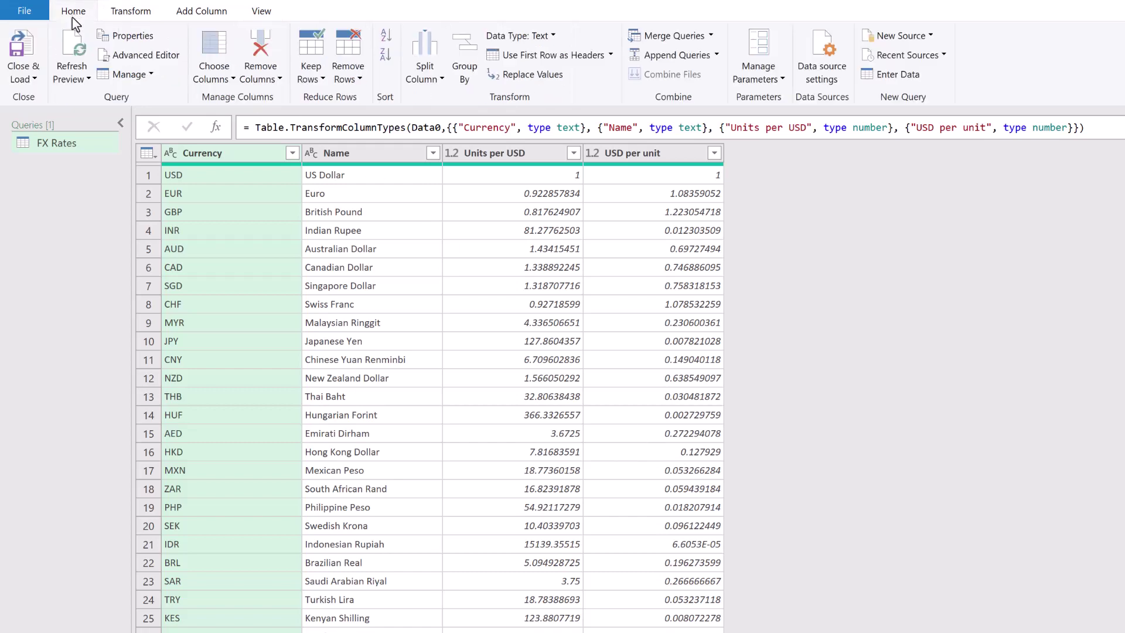
{"action": "left_click", "coordinate": [29, 46]}
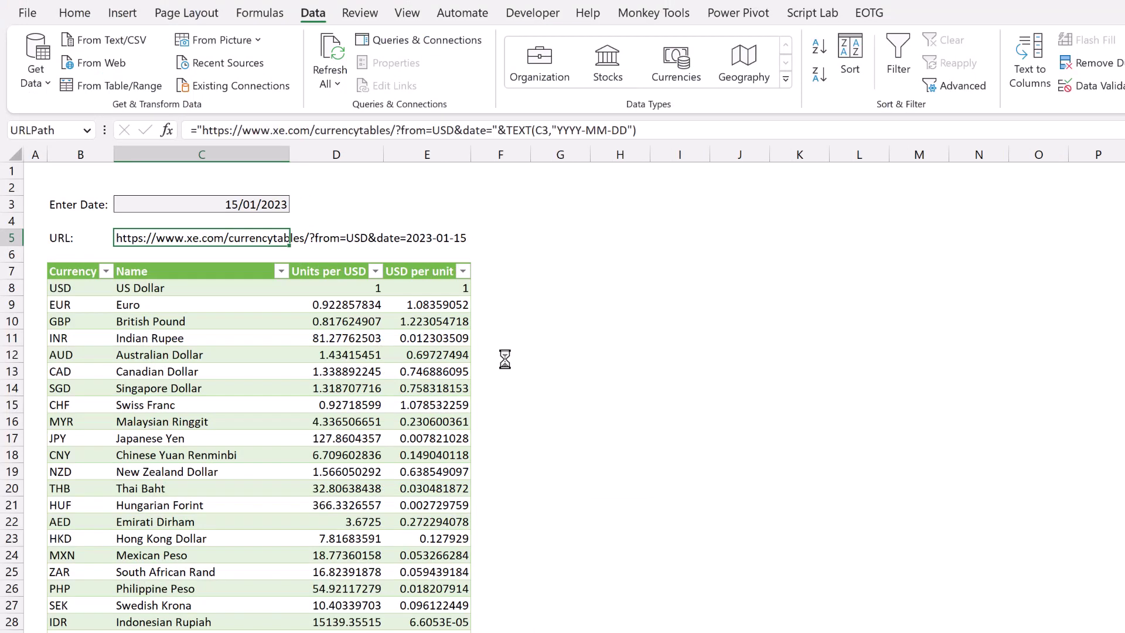
{"action": "left_click", "coordinate": [264, 205]}
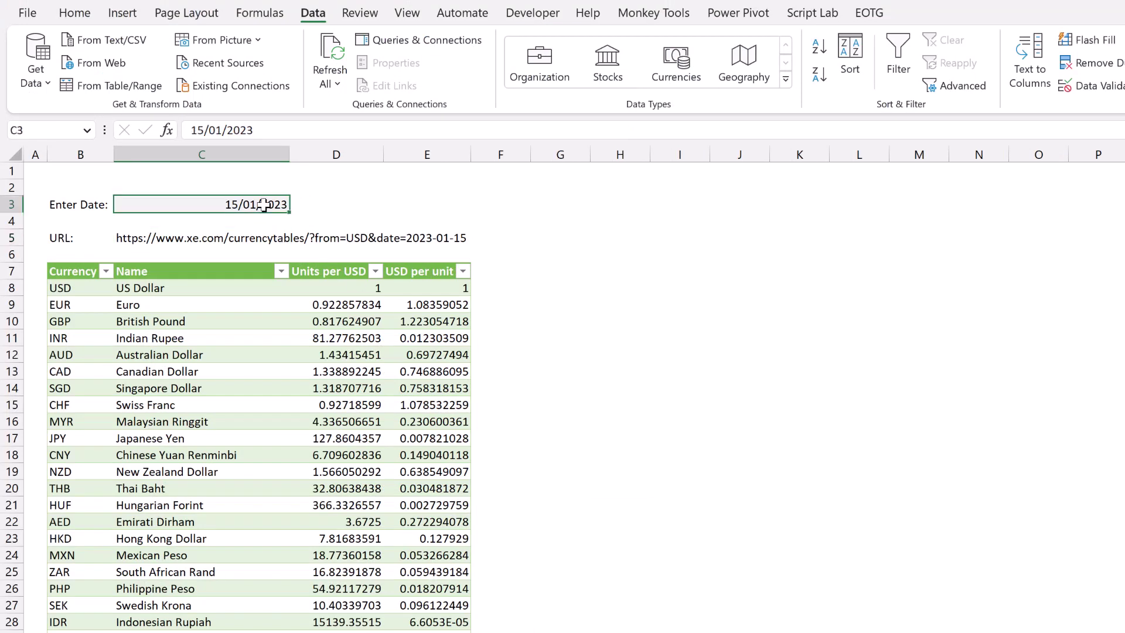
{"action": "type", "text": "14/01"}
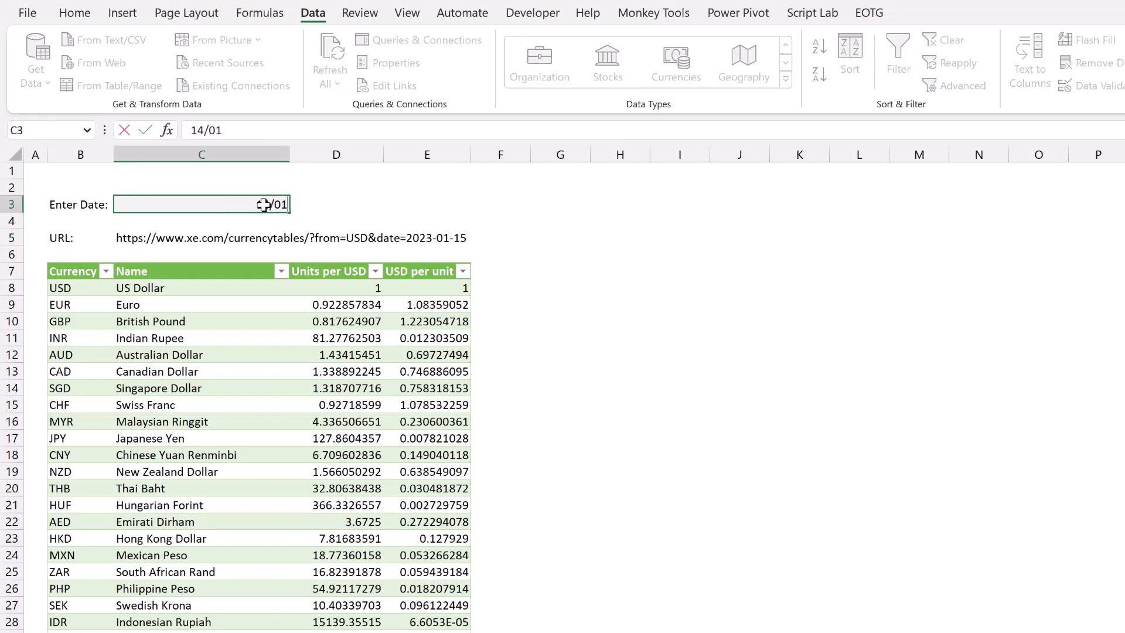
{"action": "type", "text": "/2023"}
{"action": "key", "text": "Return"}
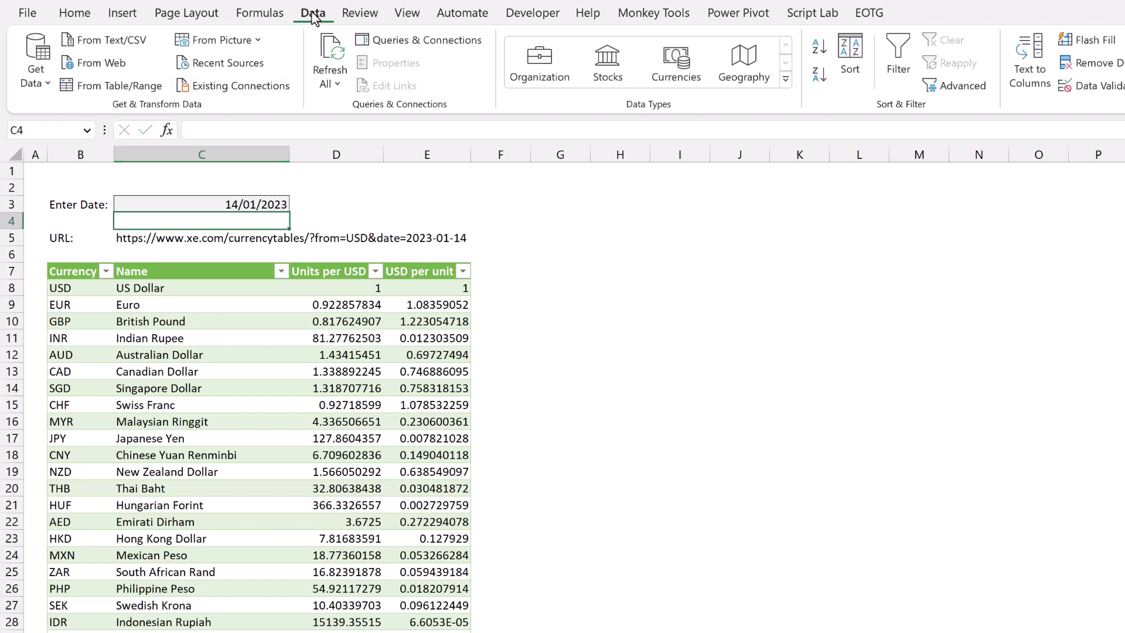
{"action": "left_click", "coordinate": [328, 65]}
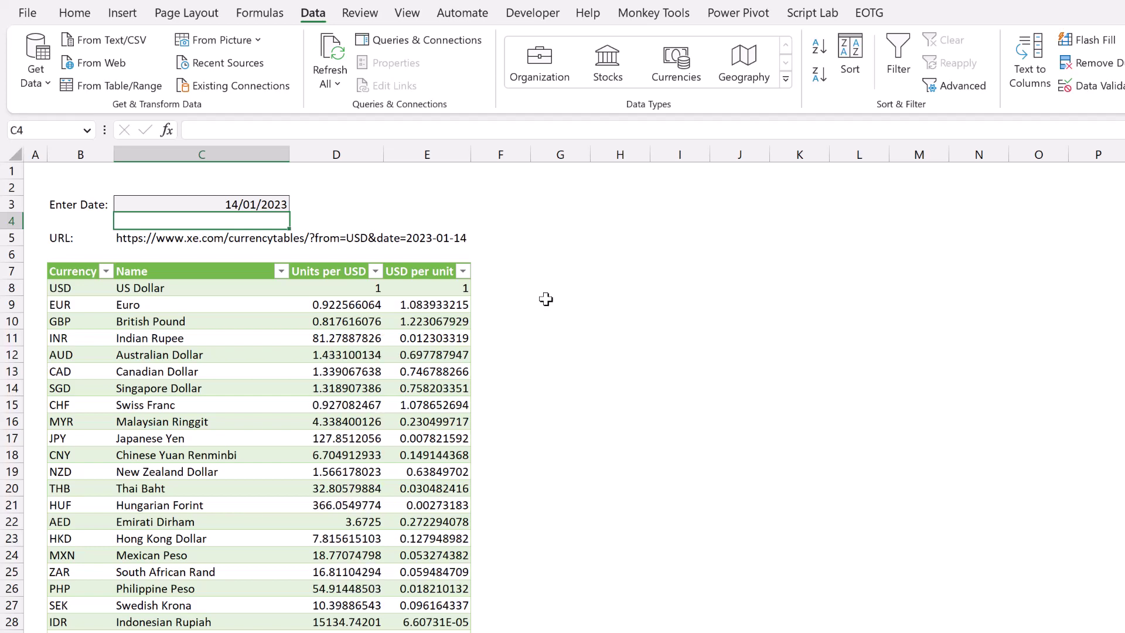